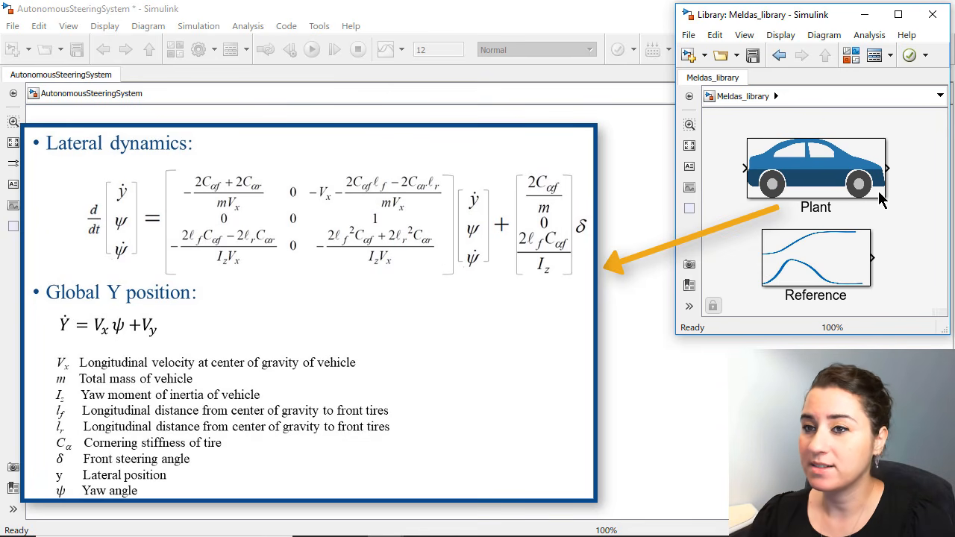
- Add the Plant block from Meldas_library to the AutonomousSteeringSystem model and label its input signal "Steering angle" above the line
{"action": "mouse_move", "coordinate": [880, 198]}
{"action": "left_mouse_down"}
{"action": "mouse_move", "coordinate": [594, 237]}
{"action": "mouse_move", "coordinate": [677, 271]}
{"action": "left_mouse_up"}
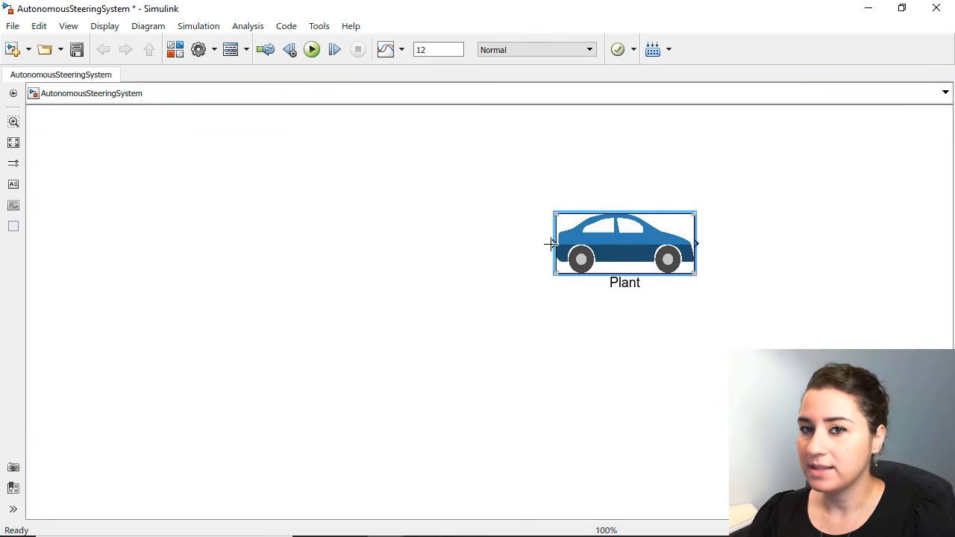
{"action": "left_click_drag", "start_coordinate": [551, 242], "coordinate": [400, 243]}
{"action": "type", "text": "Steering angle"}
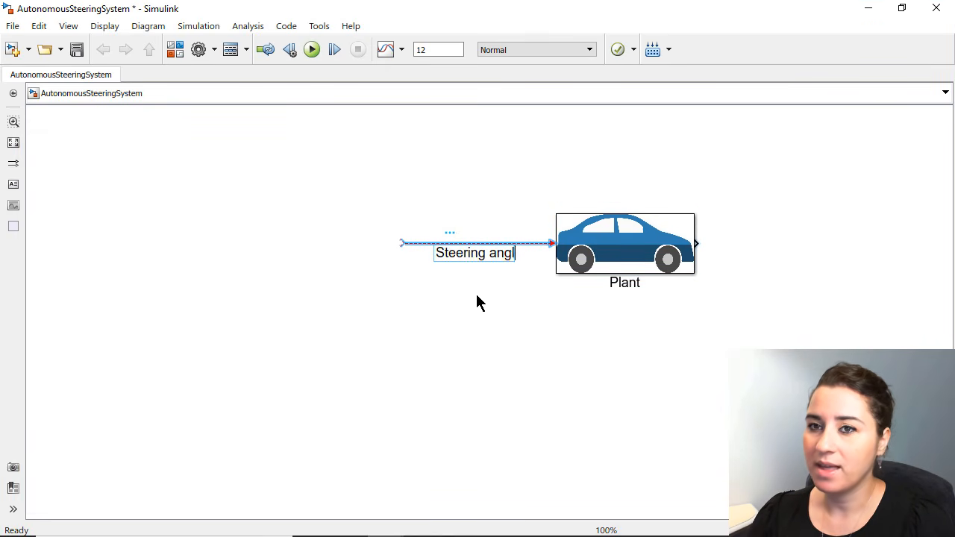
{"action": "left_click", "coordinate": [481, 299]}
{"action": "left_click_drag", "start_coordinate": [483, 254], "coordinate": [487, 238]}
- Extend a signal line from the Plant output and label it "Lateral position" and "Yaw angle" on two lines above it
{"action": "left_click_drag", "start_coordinate": [695, 243], "coordinate": [846, 243]}
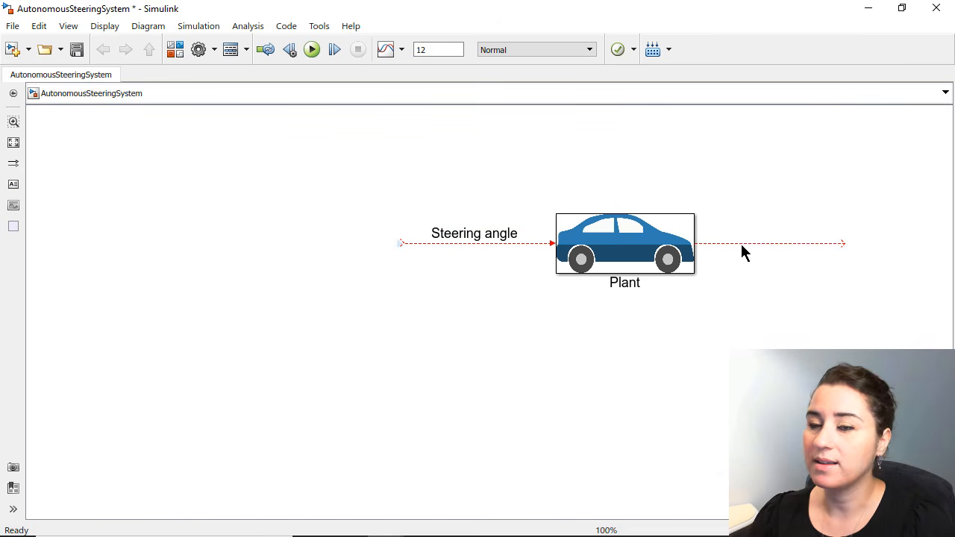
{"action": "double_click", "coordinate": [771, 243]}
{"action": "type", "text": "Lateral position"}
{"action": "key", "text": "Return"}
{"action": "type", "text": "Yaw angle"}
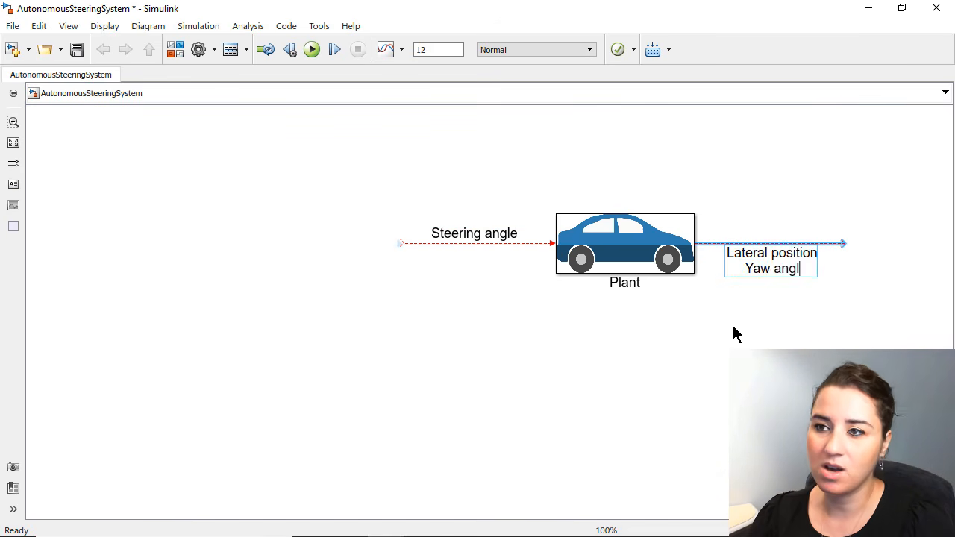
{"action": "left_click", "coordinate": [718, 326]}
{"action": "left_click_drag", "start_coordinate": [767, 265], "coordinate": [766, 231]}
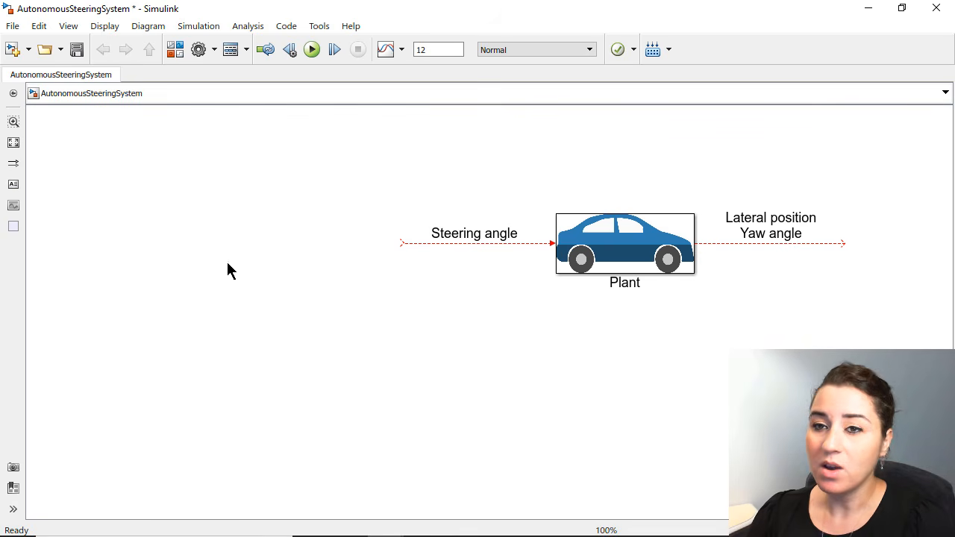
- Insert an MPC Controller block driving the steering angle signal and feed the Plant output back to its mo input
{"action": "double_click", "coordinate": [245, 260]}
{"action": "type", "text": "mpc"}
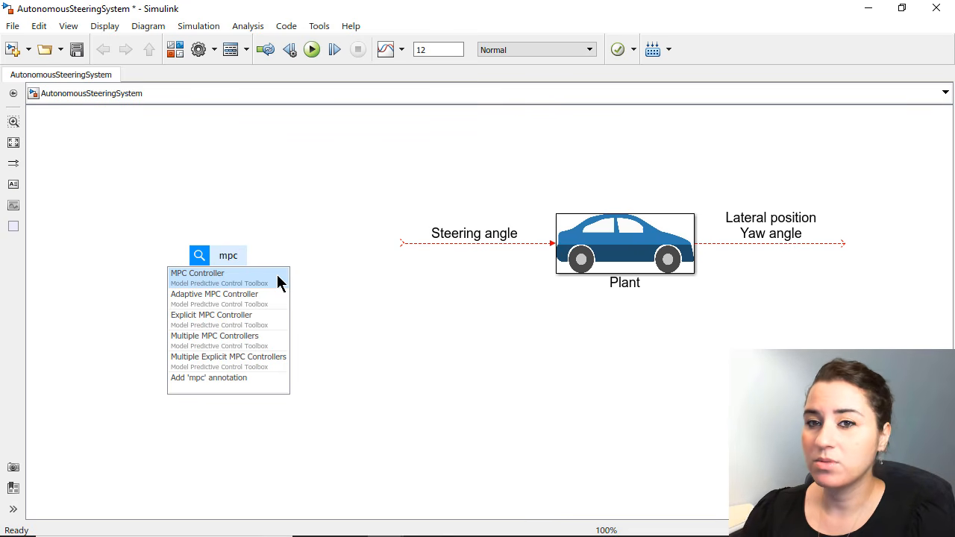
{"action": "left_click", "coordinate": [278, 279]}
{"action": "left_click_drag", "start_coordinate": [243, 289], "coordinate": [372, 278]}
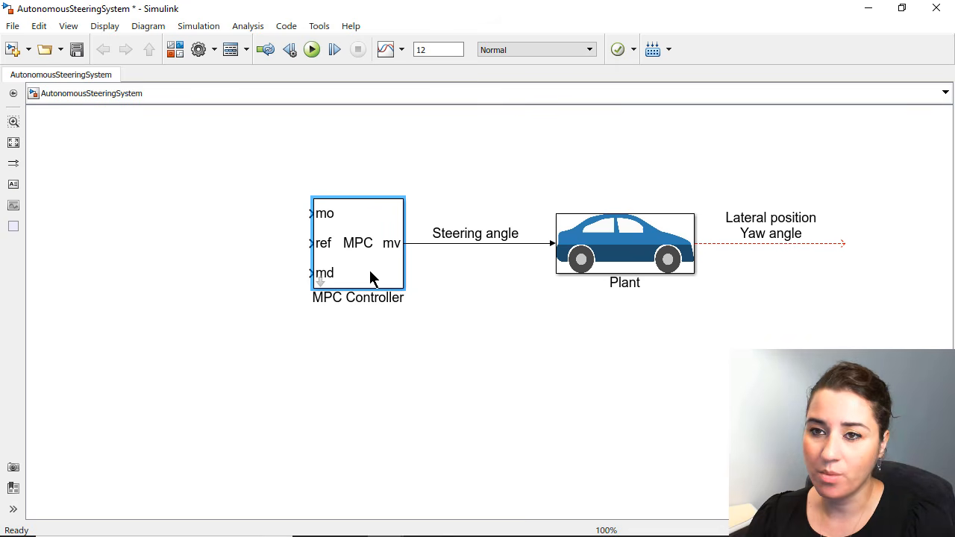
{"action": "left_click_drag", "start_coordinate": [844, 243], "coordinate": [304, 214]}
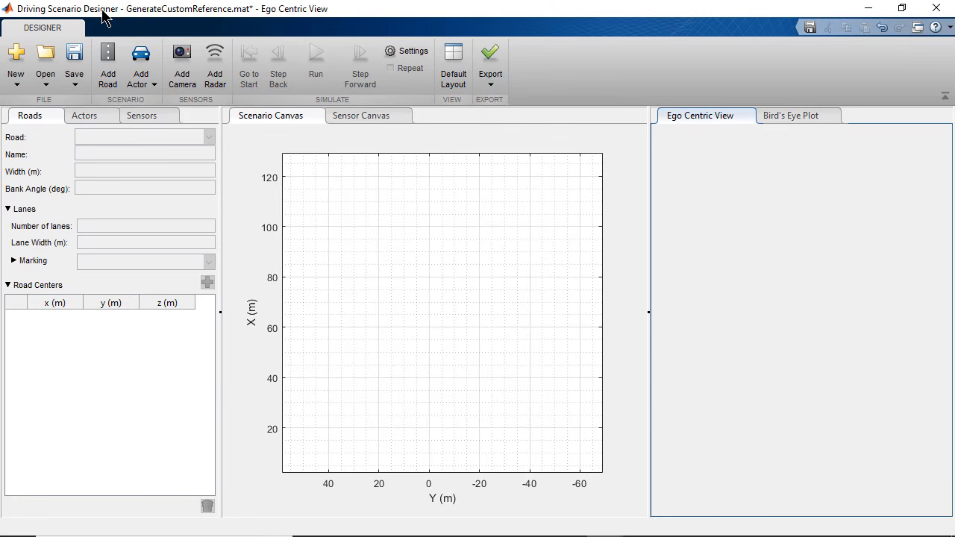
- In Driving Scenario Designer, add a straight road along Y = 0 from about X = 6 m to X = 126 m
{"action": "left_click", "coordinate": [113, 78]}
{"action": "left_click", "coordinate": [429, 463]}
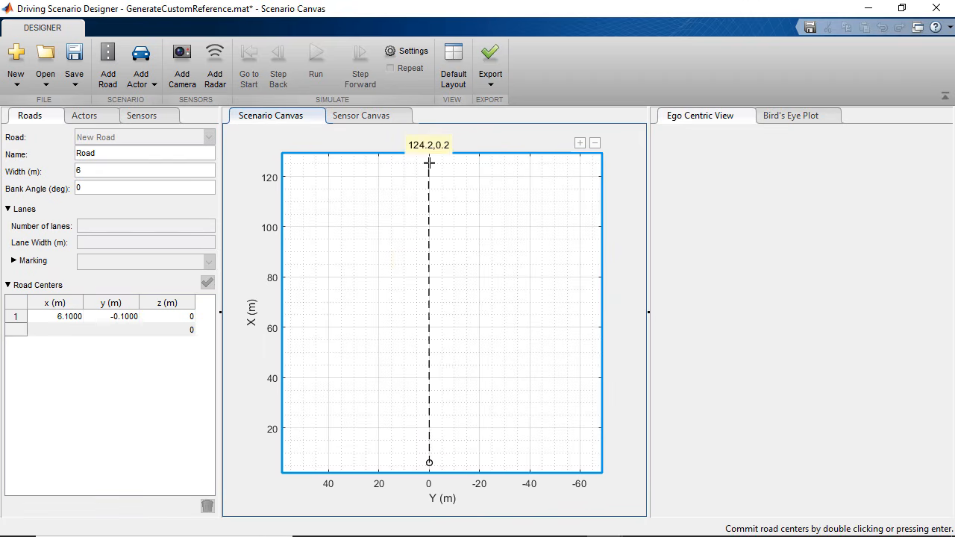
{"action": "double_click", "coordinate": [428, 162]}
- Set the road to 2 lanes with a lane width of 4 m
{"action": "left_click", "coordinate": [141, 225]}
{"action": "type", "text": "2"}
{"action": "key", "text": "Return"}
{"action": "double_click", "coordinate": [141, 242]}
{"action": "type", "text": "4"}
{"action": "key", "text": "Return"}
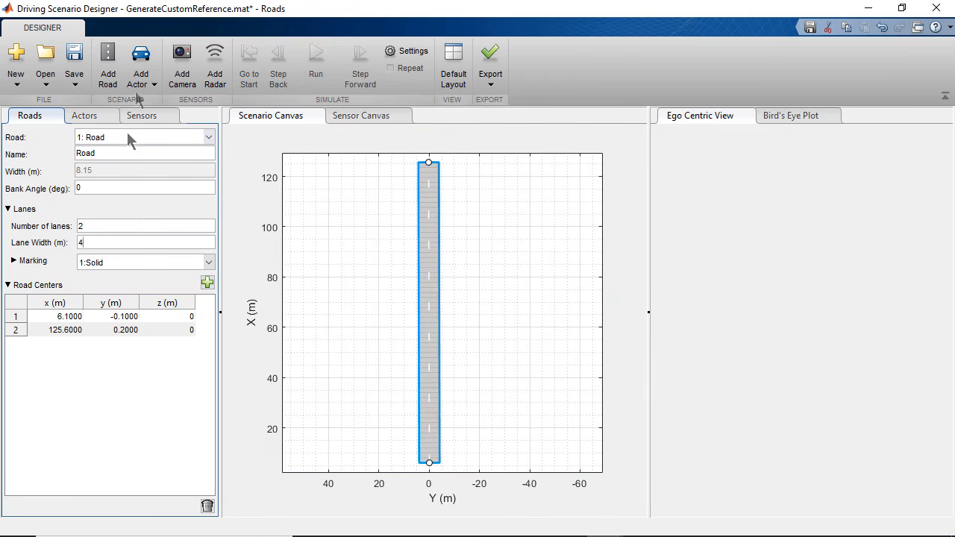
- Add a car at the start of the road in the negative-Y lane, at about X = 10 m, Y = -2 m
{"action": "left_click", "coordinate": [141, 79]}
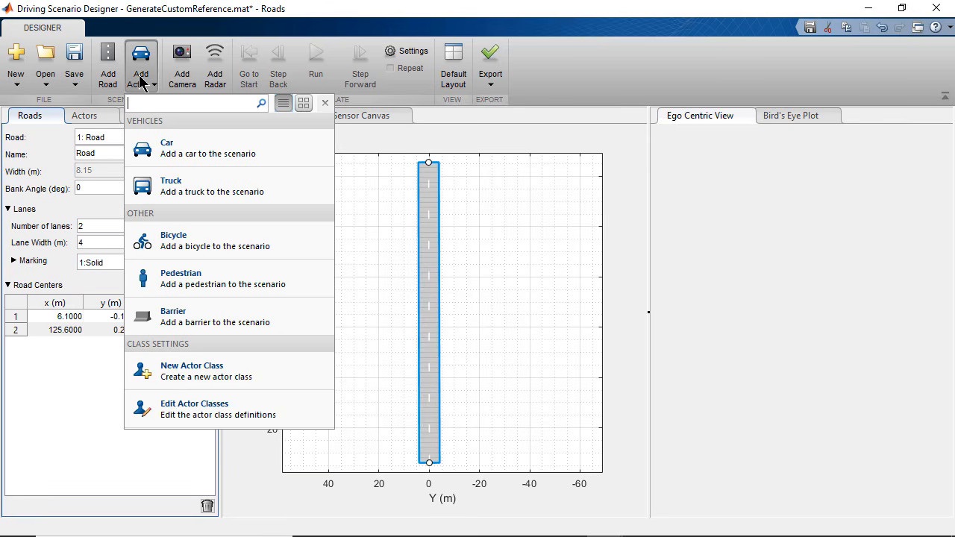
{"action": "left_click", "coordinate": [191, 153]}
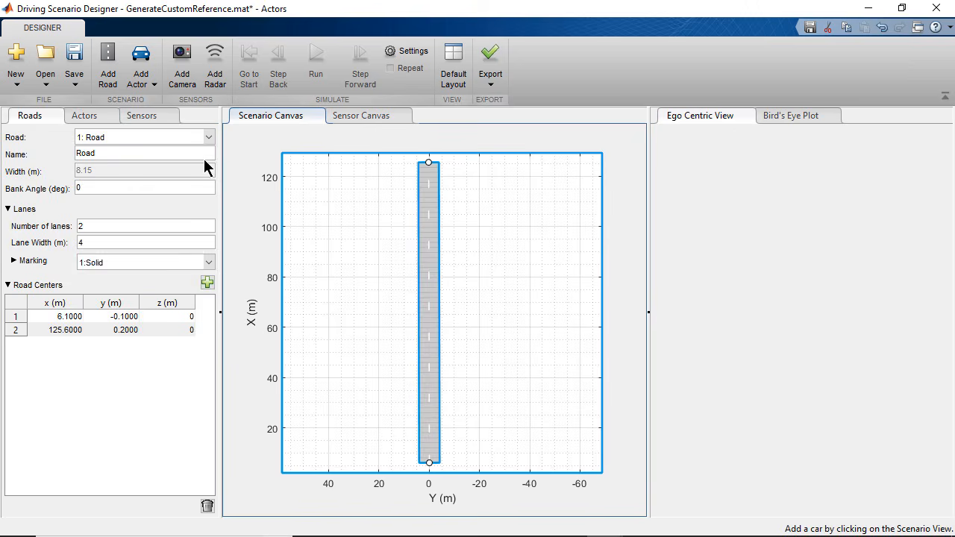
{"action": "left_click", "coordinate": [430, 451]}
{"action": "left_click_drag", "start_coordinate": [433, 459], "coordinate": [436, 463]}
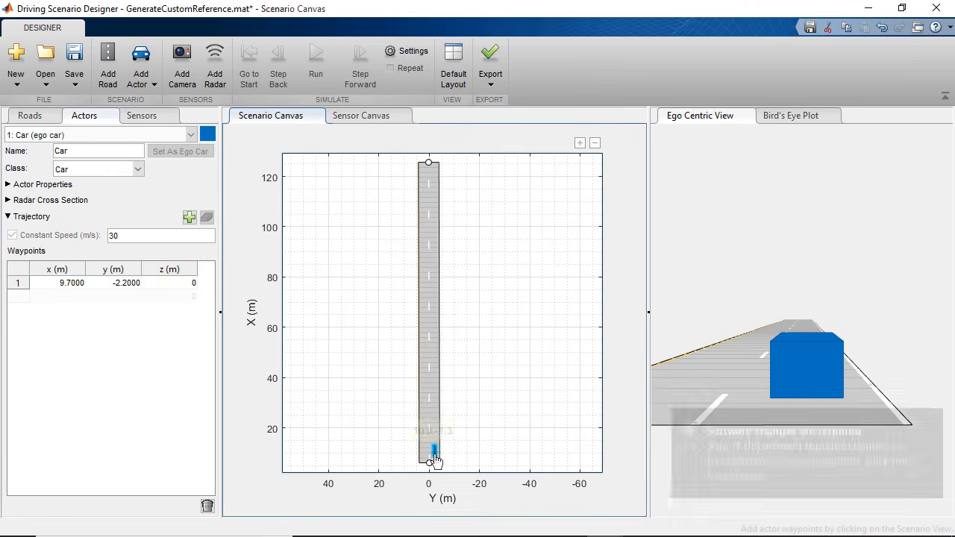
- Add eight waypoints to the car that take it along the road through a lane change into the positive-Y lane
{"action": "right_click", "coordinate": [435, 448]}
{"action": "left_click", "coordinate": [464, 446]}
{"action": "left_click", "coordinate": [434, 427]}
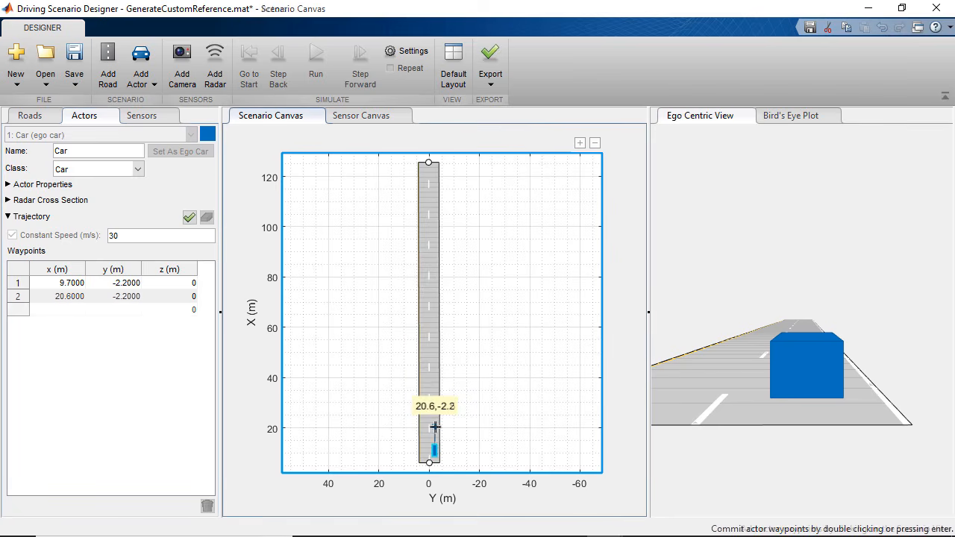
{"action": "left_click", "coordinate": [433, 404]}
{"action": "left_click", "coordinate": [432, 385]}
{"action": "left_click", "coordinate": [428, 364]}
{"action": "left_click", "coordinate": [425, 342]}
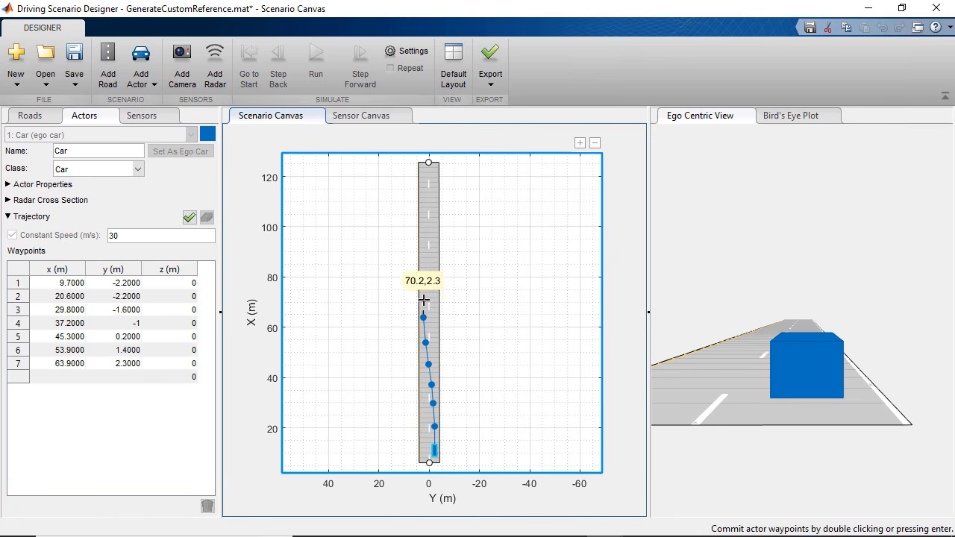
{"action": "left_click", "coordinate": [423, 317]}
{"action": "left_click", "coordinate": [422, 285]}
{"action": "double_click", "coordinate": [422, 244]}
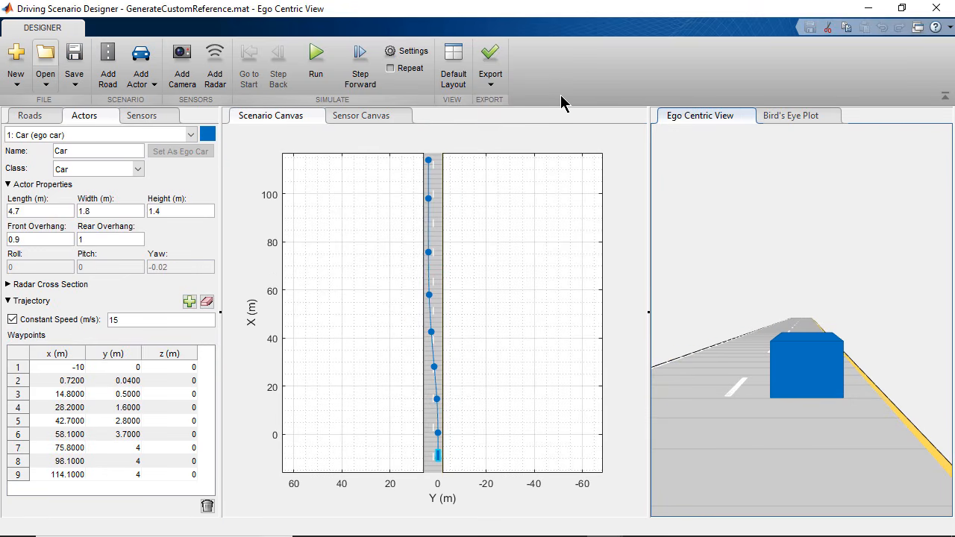
- Step the lane-change scenario forward several times to examine the car's position and yaw, and open the export options
{"action": "scroll", "coordinate": [462, 447], "scroll_direction": "up", "scroll_amount": 4}
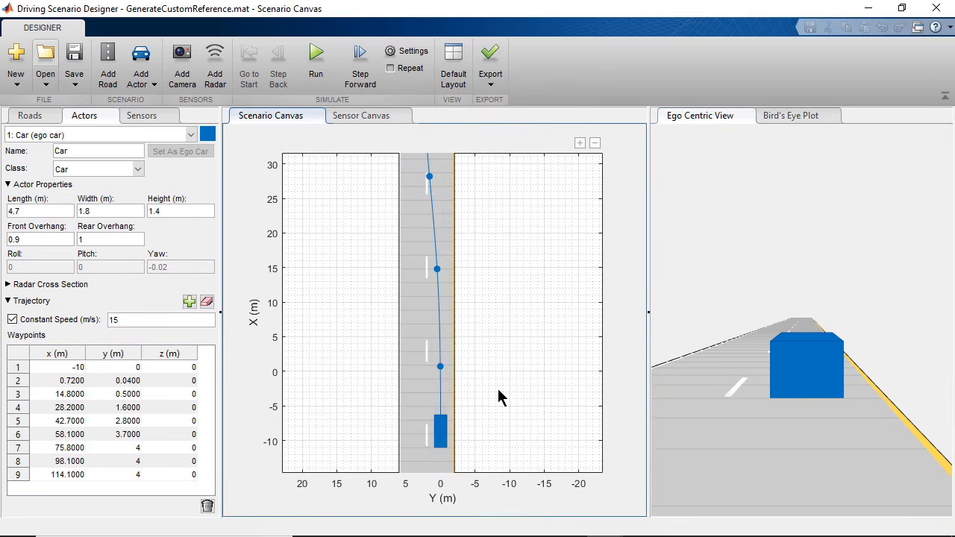
{"action": "left_click", "coordinate": [360, 67]}
{"action": "left_click", "coordinate": [361, 67]}
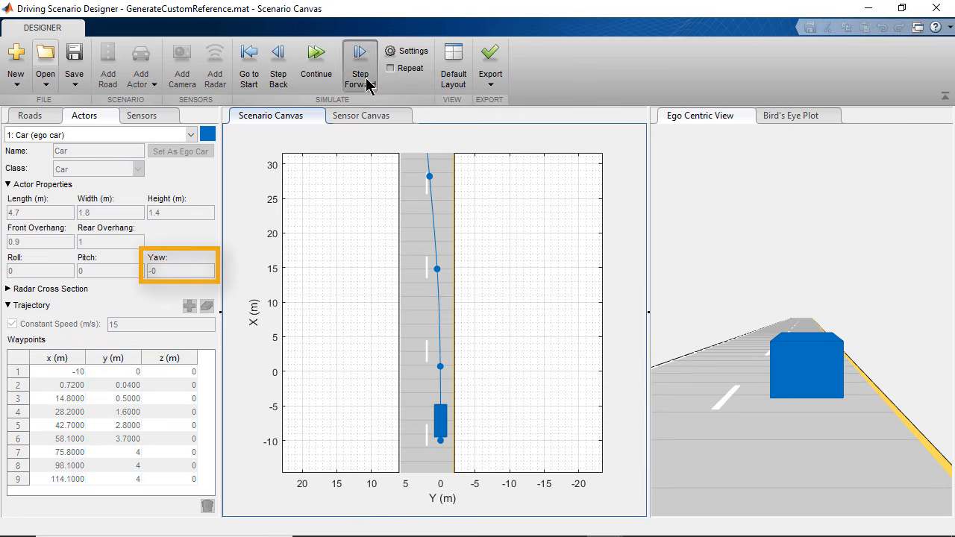
{"action": "left_click", "coordinate": [365, 84]}
{"action": "left_click", "coordinate": [366, 84]}
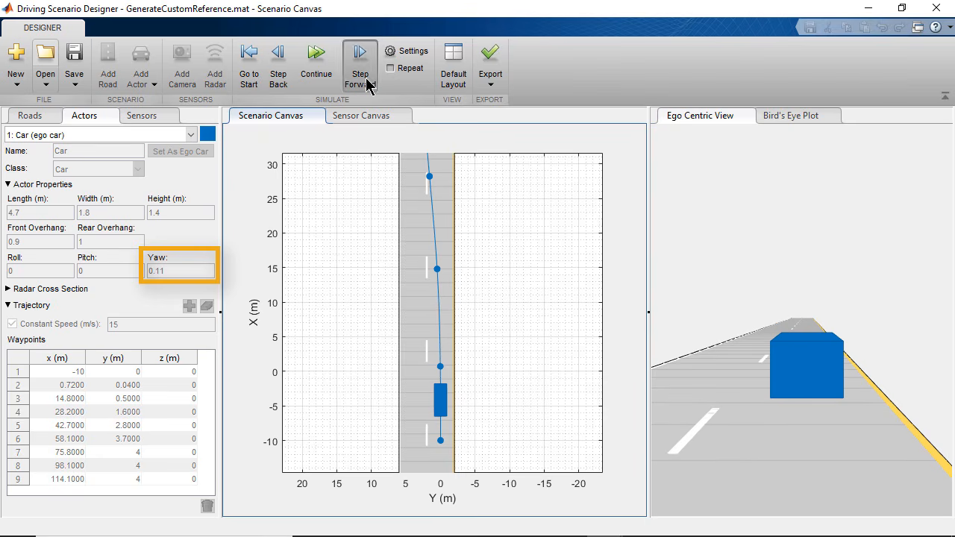
{"action": "left_click", "coordinate": [365, 84]}
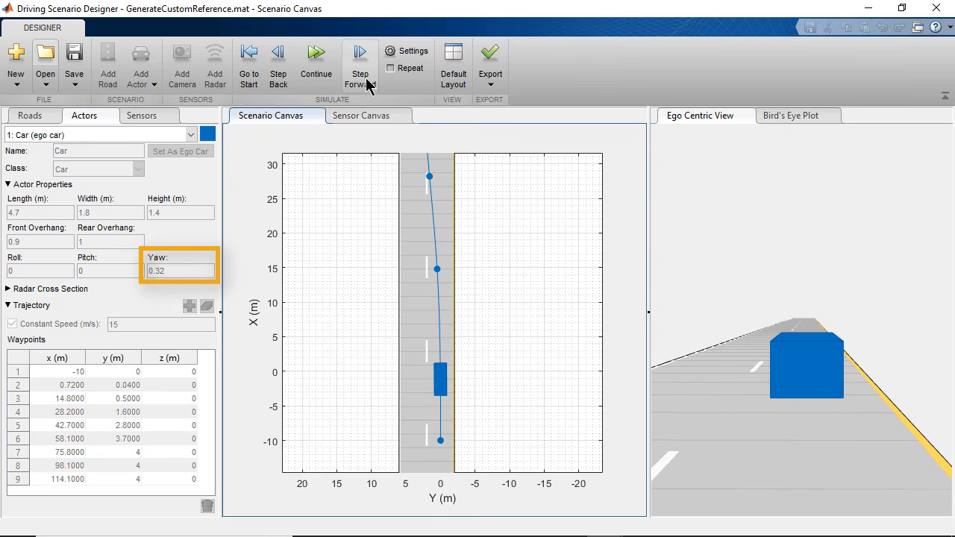
{"action": "left_click", "coordinate": [365, 84]}
{"action": "left_click", "coordinate": [365, 84]}
{"action": "left_click", "coordinate": [365, 84]}
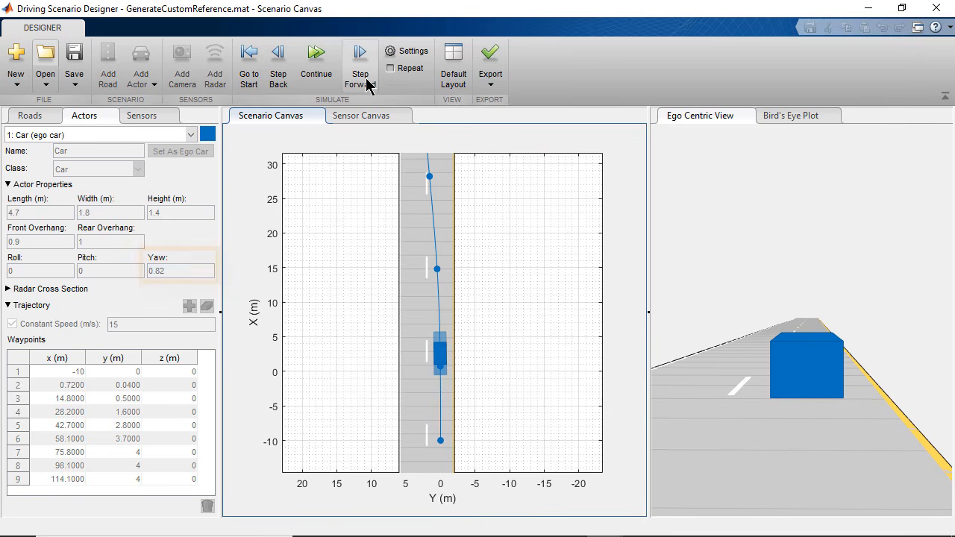
{"action": "left_click", "coordinate": [490, 84]}
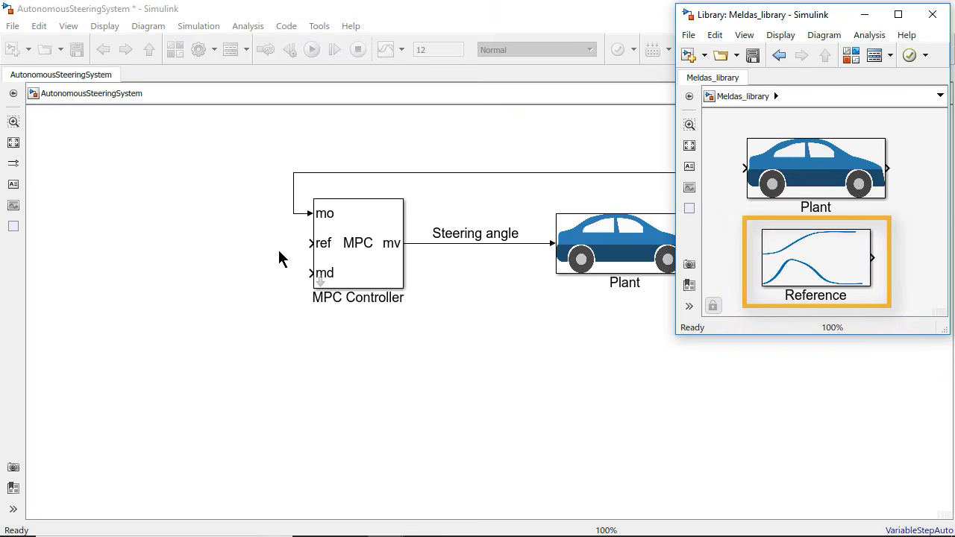
- In the Simulink model, add the Reference block from Meldas_library and connect it to the MPC Controller's ref input
{"action": "left_click_drag", "start_coordinate": [835, 277], "coordinate": [220, 256]}
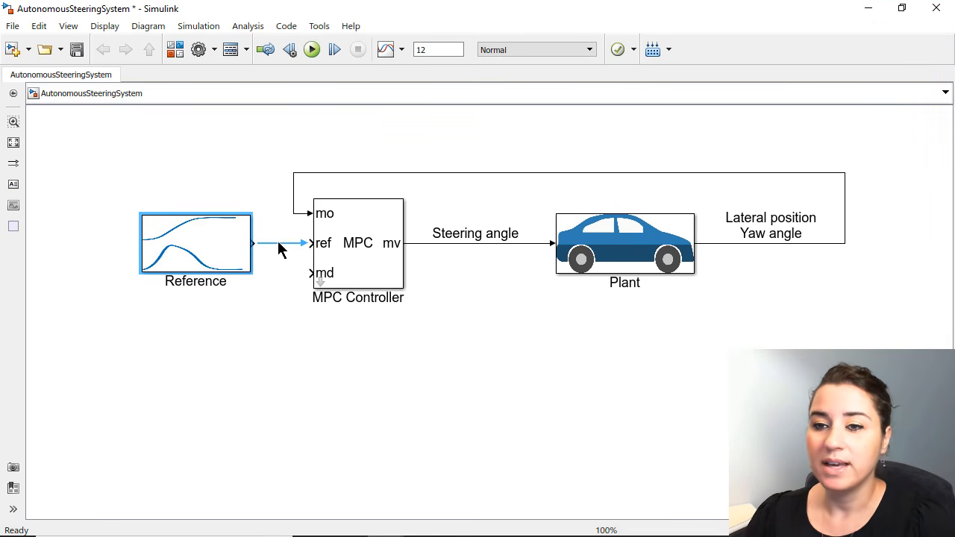
{"action": "left_click", "coordinate": [278, 246]}
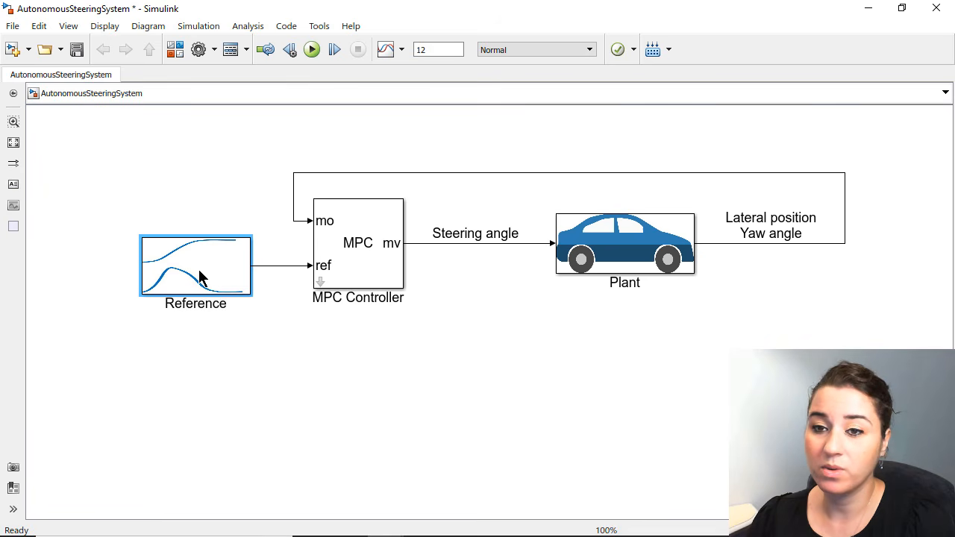
{"action": "left_click", "coordinate": [313, 337]}
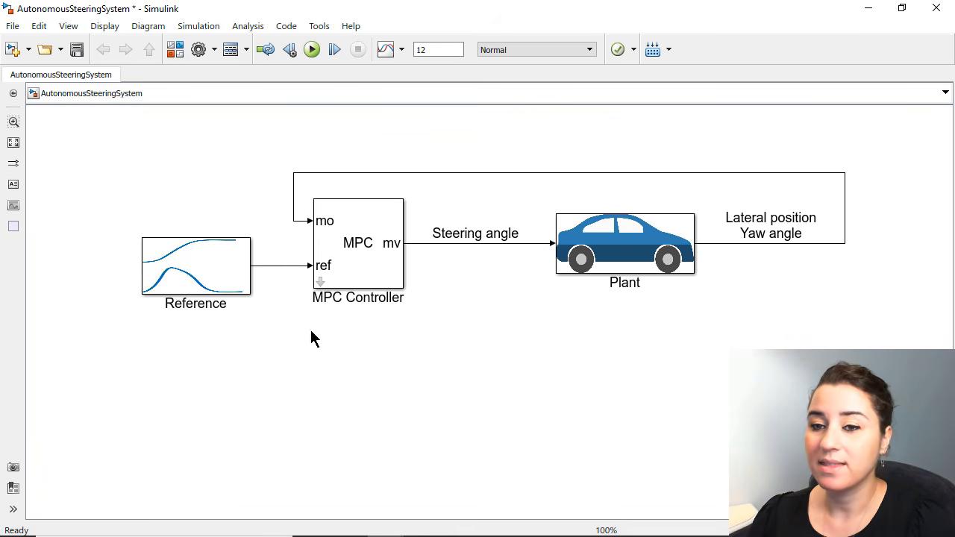
- Open the MPC Controller block's parameters and launch the controller design app from them
{"action": "double_click", "coordinate": [379, 277]}
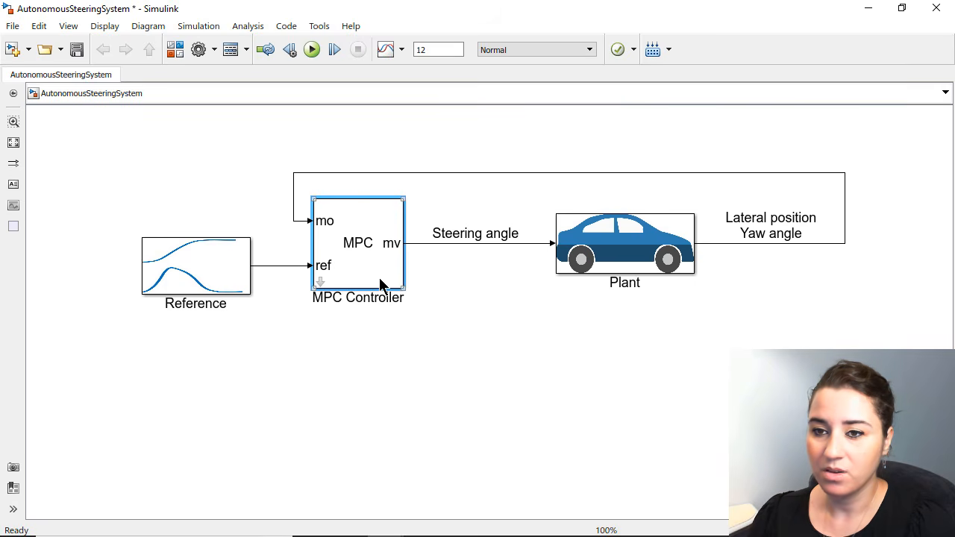
{"action": "left_click_drag", "start_coordinate": [566, 78], "coordinate": [376, 68]}
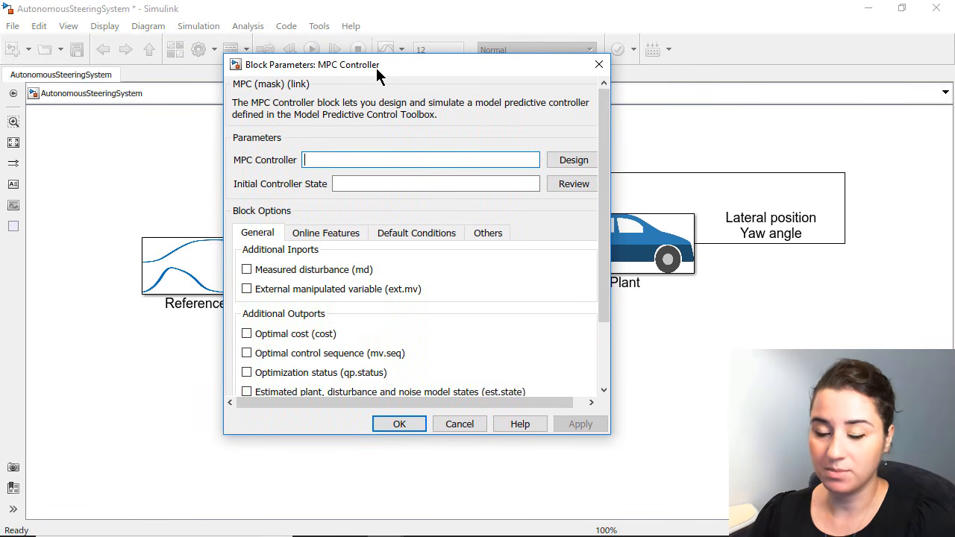
{"action": "left_click", "coordinate": [563, 161]}
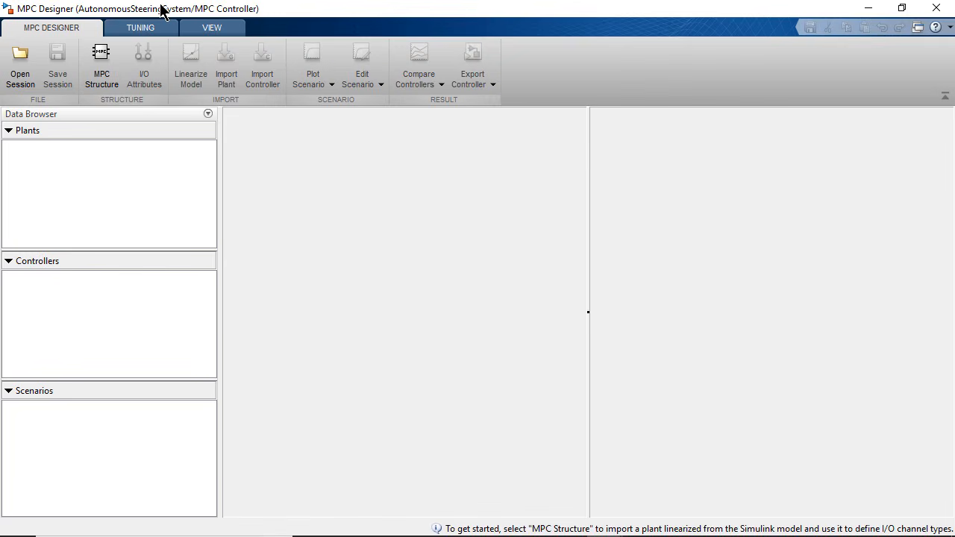
- Define and linearize the MPC structure with 2 measured outputs and a controller sample time of 0.1
{"action": "left_click", "coordinate": [114, 93]}
{"action": "left_click_drag", "start_coordinate": [151, 98], "coordinate": [151, 27]}
{"action": "left_click", "coordinate": [531, 137]}
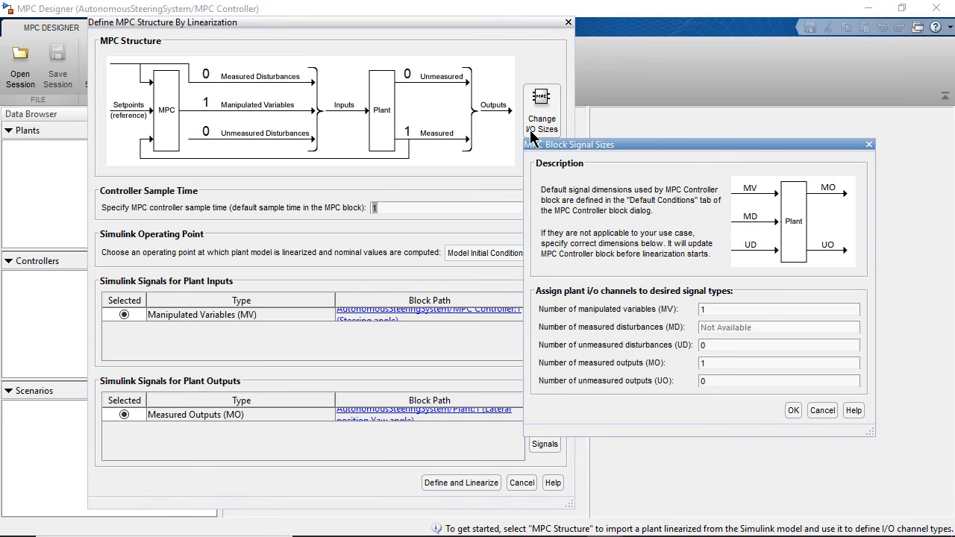
{"action": "left_click", "coordinate": [730, 361]}
{"action": "double_click", "coordinate": [731, 364]}
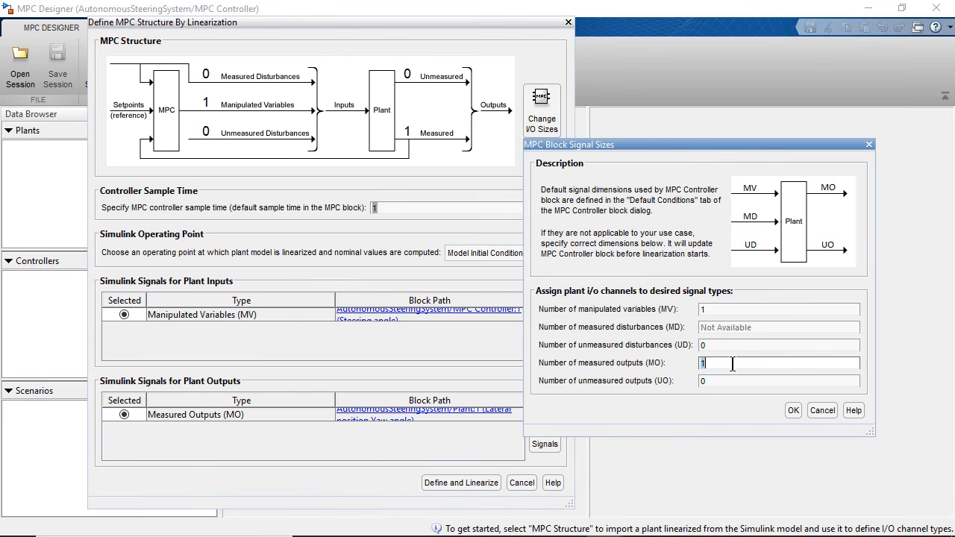
{"action": "type", "text": "2"}
{"action": "left_click", "coordinate": [793, 410]}
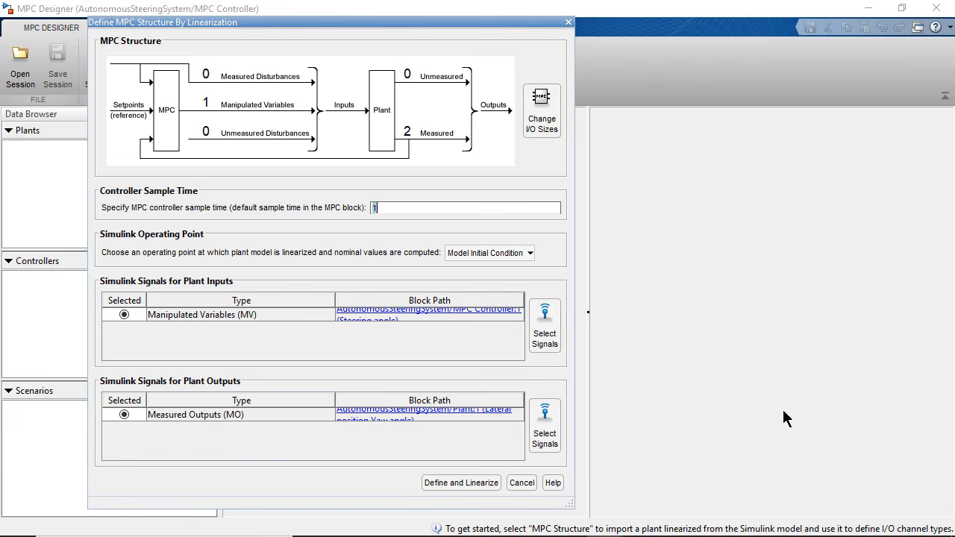
{"action": "type", "text": "0.1"}
{"action": "left_click", "coordinate": [471, 484]}
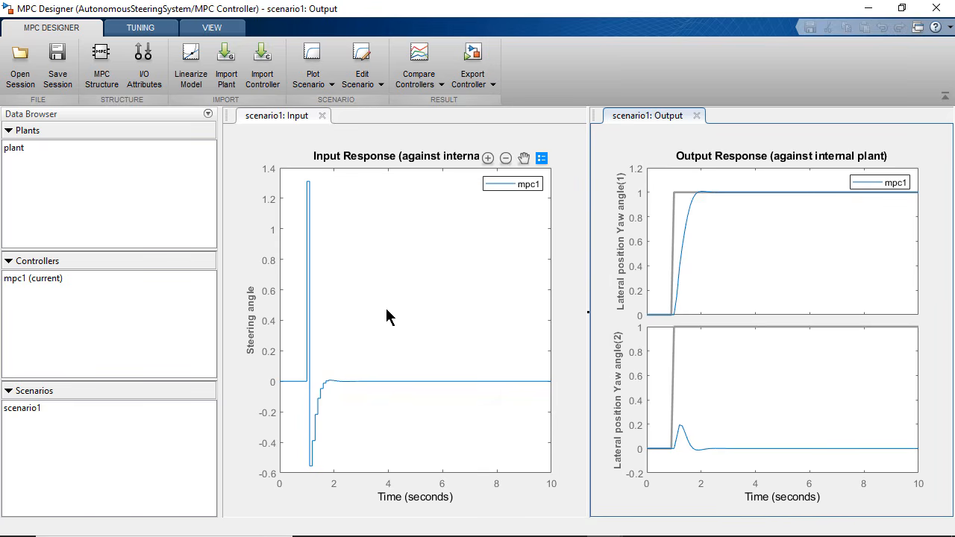
- Set the channel units to rad for the steering angle input, m for output y(1) and rad for output y(2)
{"action": "left_click", "coordinate": [157, 75]}
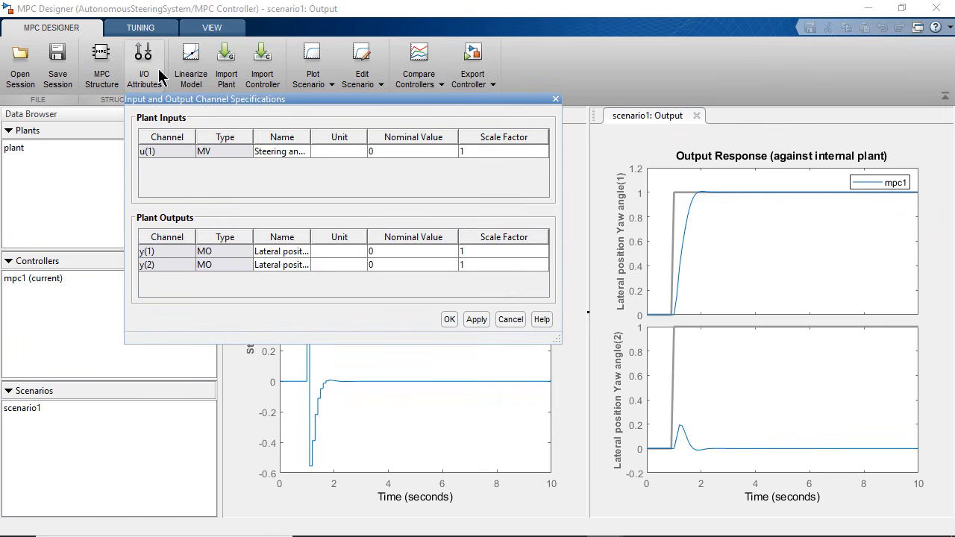
{"action": "double_click", "coordinate": [336, 151]}
{"action": "type", "text": "rad"}
{"action": "double_click", "coordinate": [328, 251]}
{"action": "type", "text": "m"}
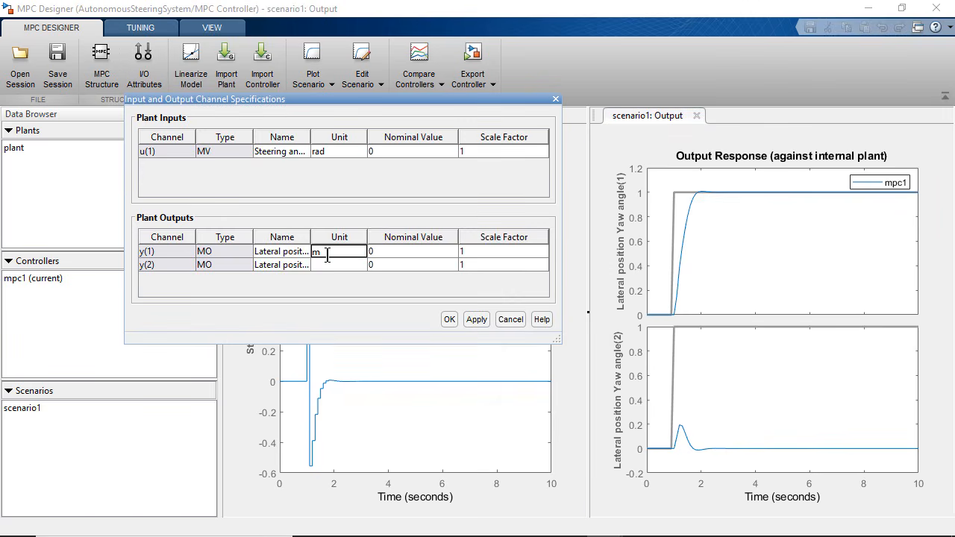
{"action": "double_click", "coordinate": [324, 265]}
{"action": "type", "text": "rad"}
- Name output y(1) Lateral position and output y(2) Yaw angle, and accept the channel specifications
{"action": "double_click", "coordinate": [301, 266]}
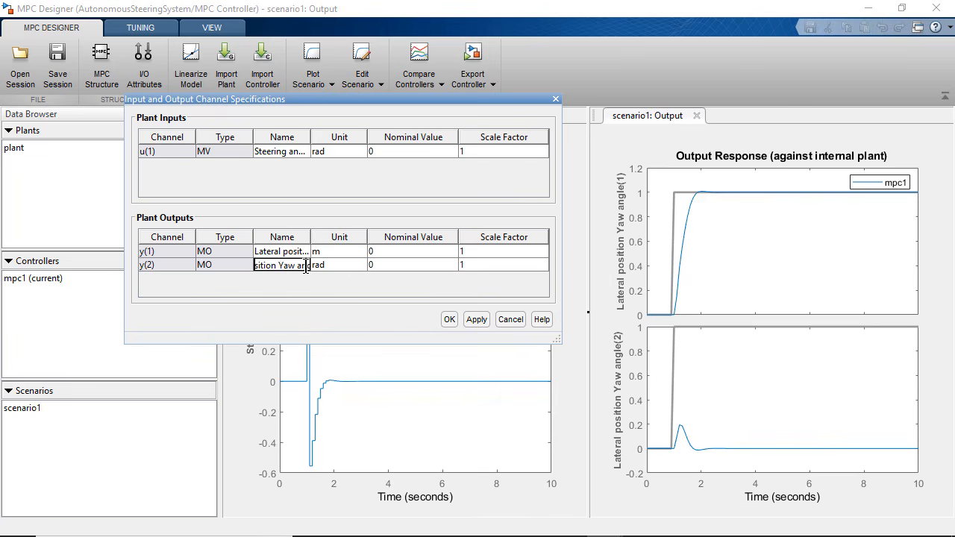
{"action": "left_click_drag", "start_coordinate": [273, 266], "coordinate": [254, 266]}
{"action": "key", "text": "BackSpace"}
{"action": "left_click", "coordinate": [306, 266]}
{"action": "key", "text": "BackSpace"}
{"action": "key", "text": "BackSpace"}
{"action": "key", "text": "BackSpace"}
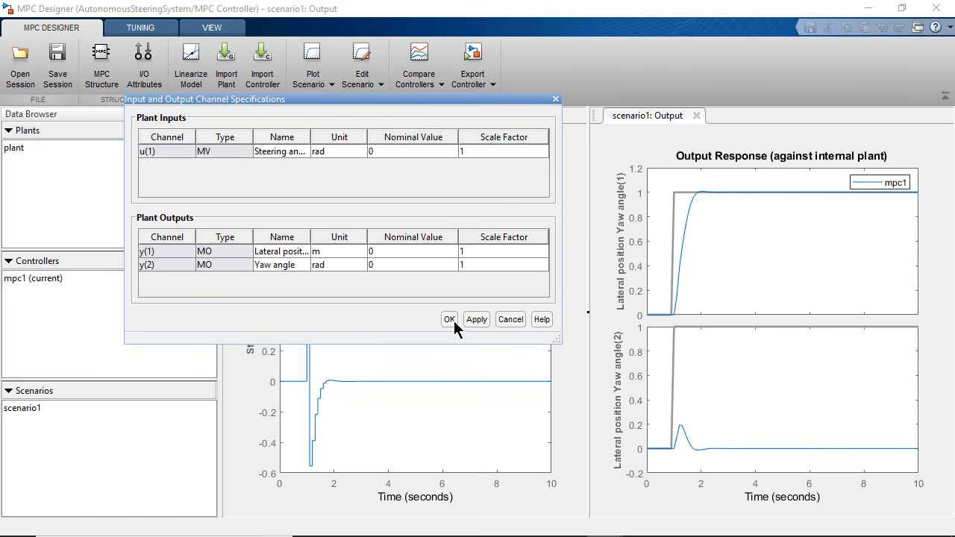
{"action": "left_click", "coordinate": [452, 321]}
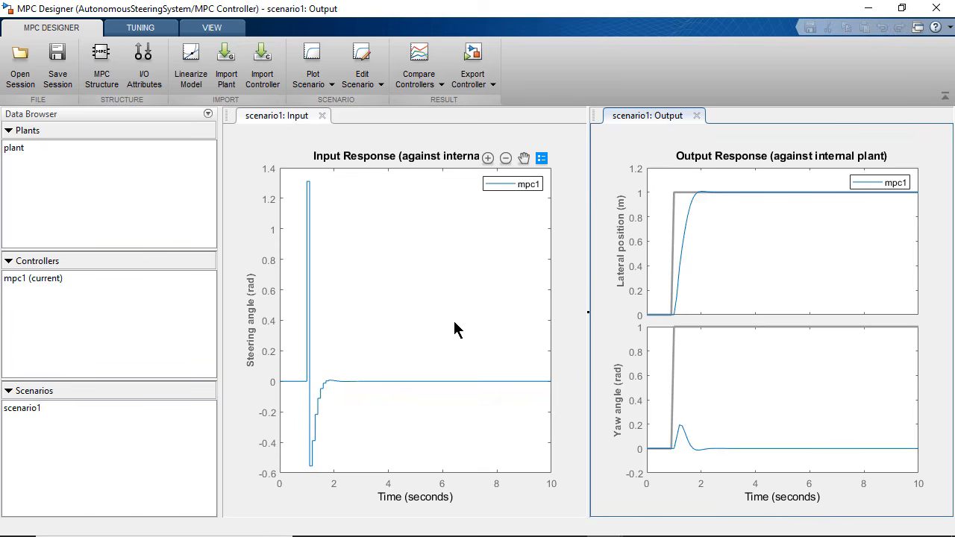
- Edit scenario1 so the lateral position reference is a Ramp of size 0.5 and the yaw angle reference is Constant
{"action": "left_click", "coordinate": [361, 88]}
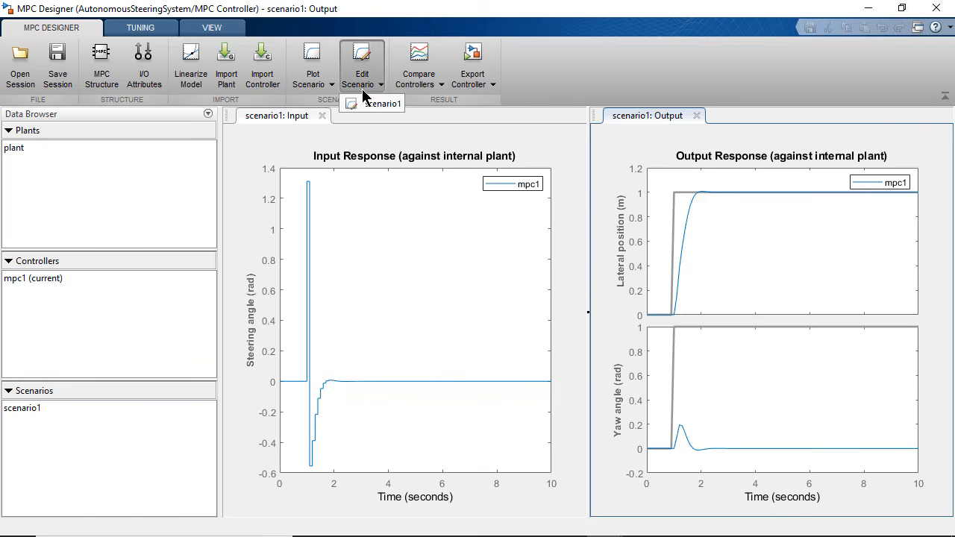
{"action": "left_click", "coordinate": [375, 104]}
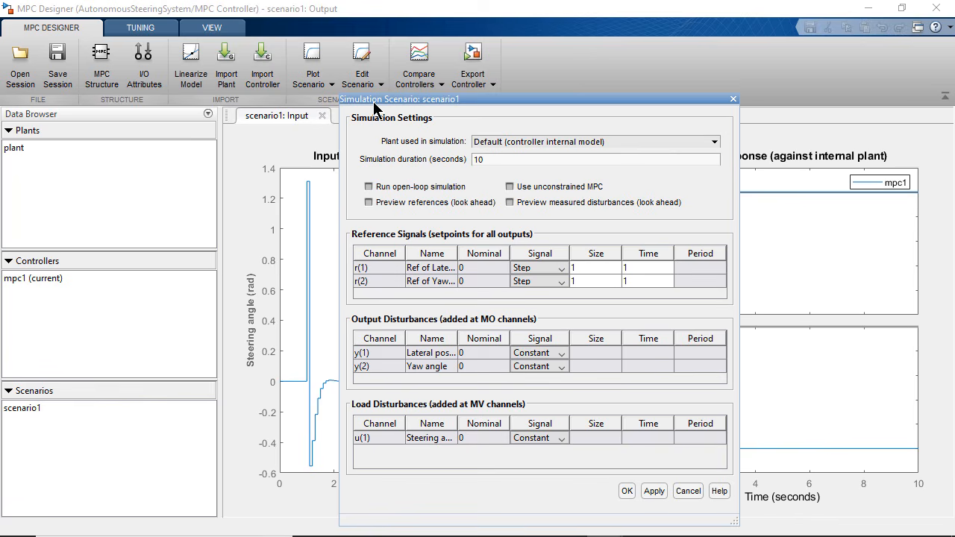
{"action": "left_click_drag", "start_coordinate": [375, 108], "coordinate": [224, 57]}
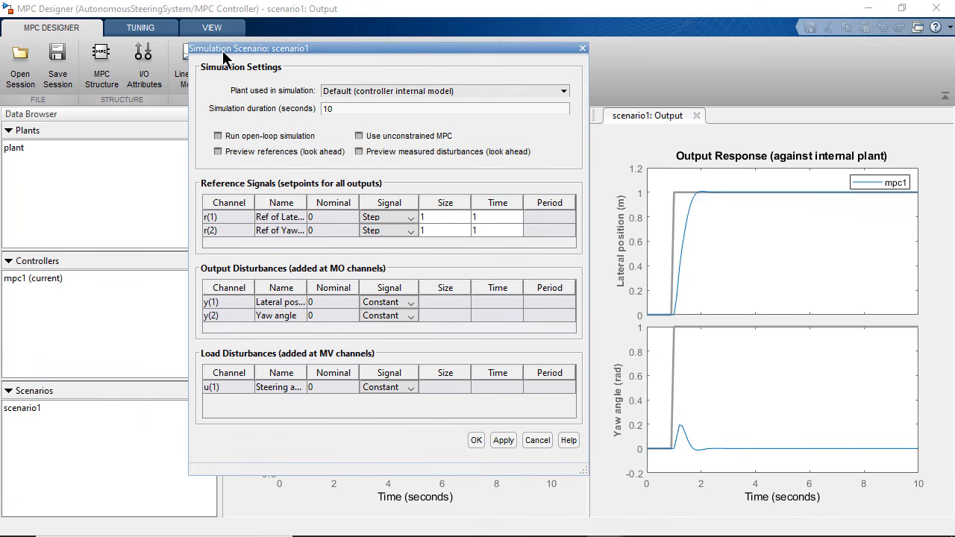
{"action": "left_click", "coordinate": [388, 217]}
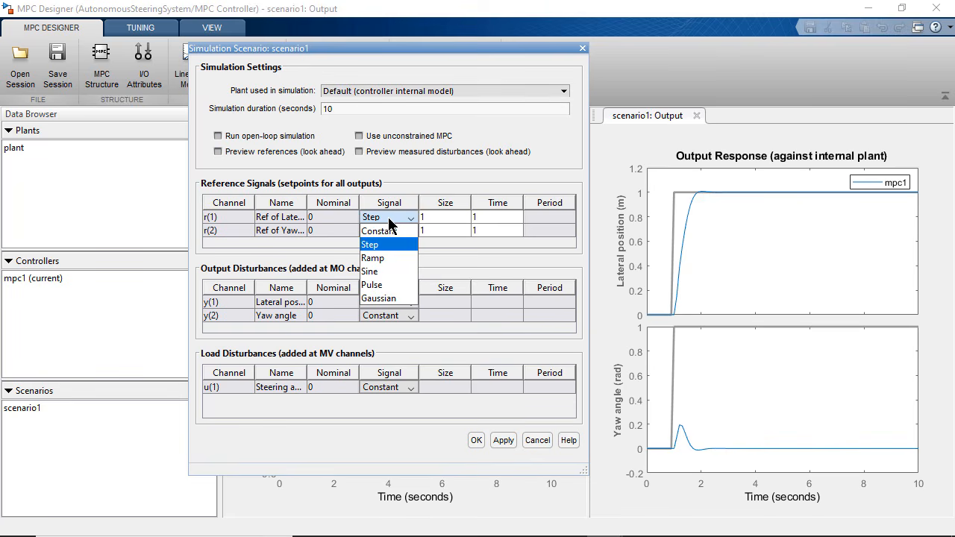
{"action": "left_click", "coordinate": [390, 263]}
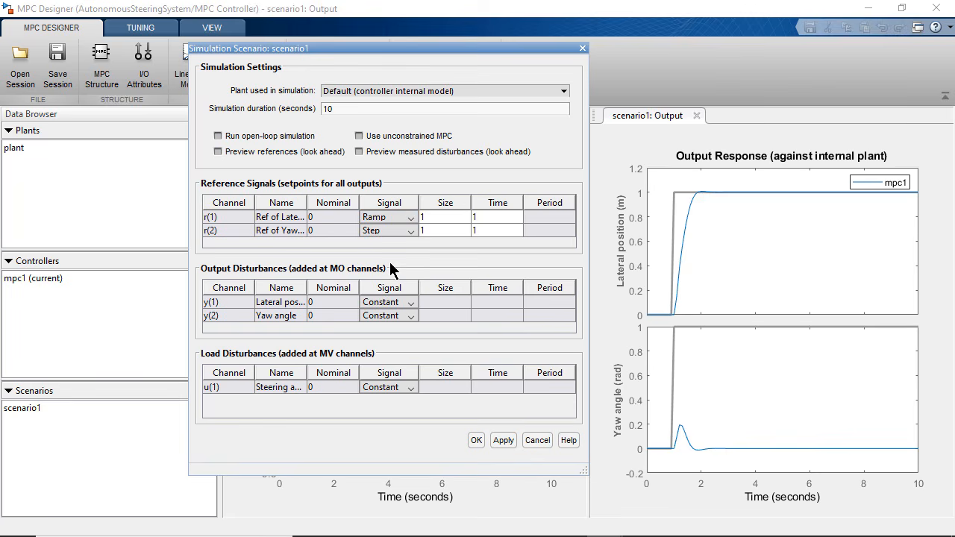
{"action": "double_click", "coordinate": [449, 217]}
{"action": "type", "text": "0.5"}
{"action": "left_click", "coordinate": [408, 231]}
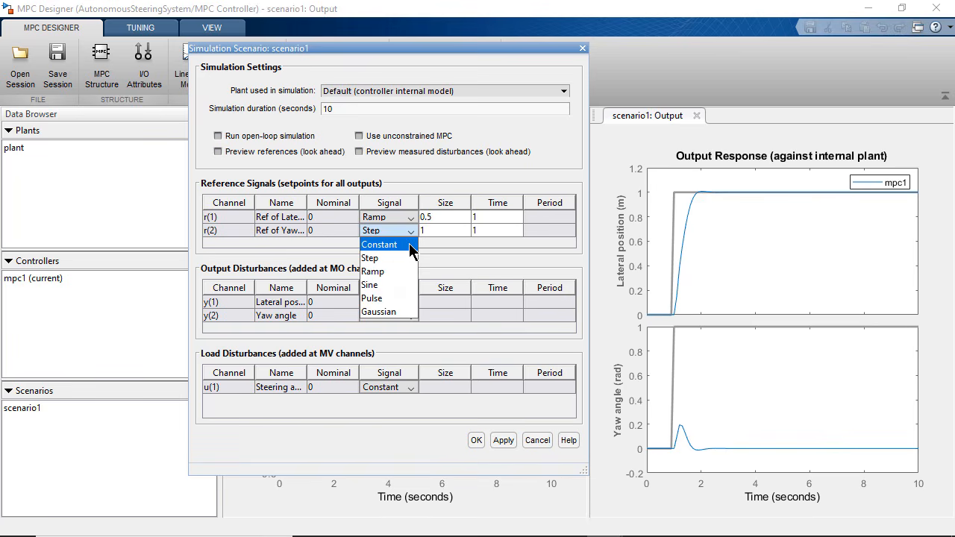
{"action": "left_click", "coordinate": [410, 249]}
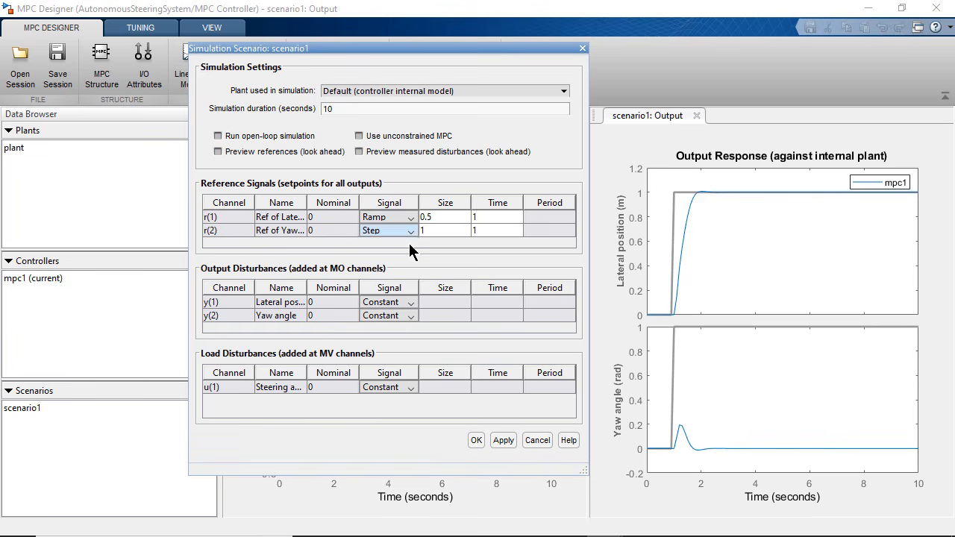
{"action": "left_click", "coordinate": [476, 440]}
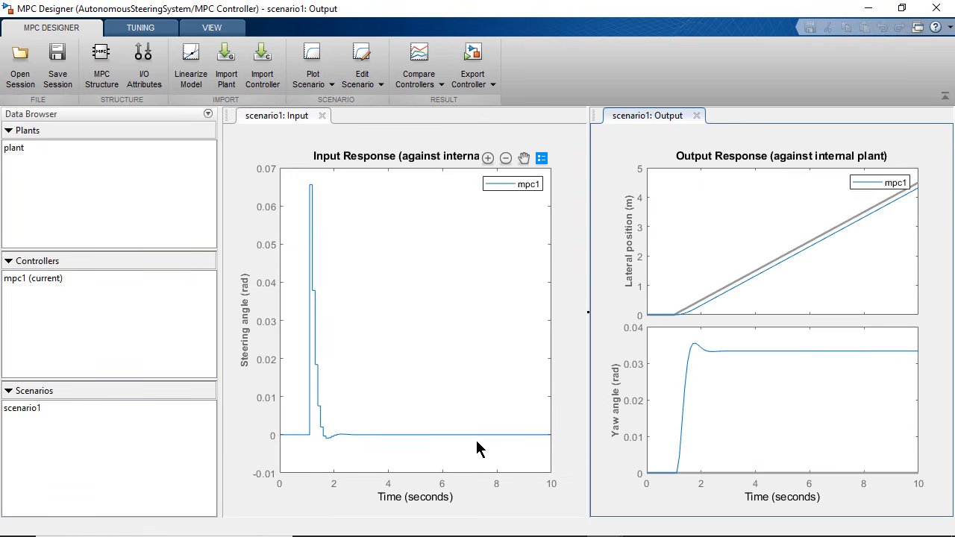
- Try prediction horizons of 15 and 20 for mpc1 and return the prediction horizon to 10
{"action": "left_click", "coordinate": [139, 30]}
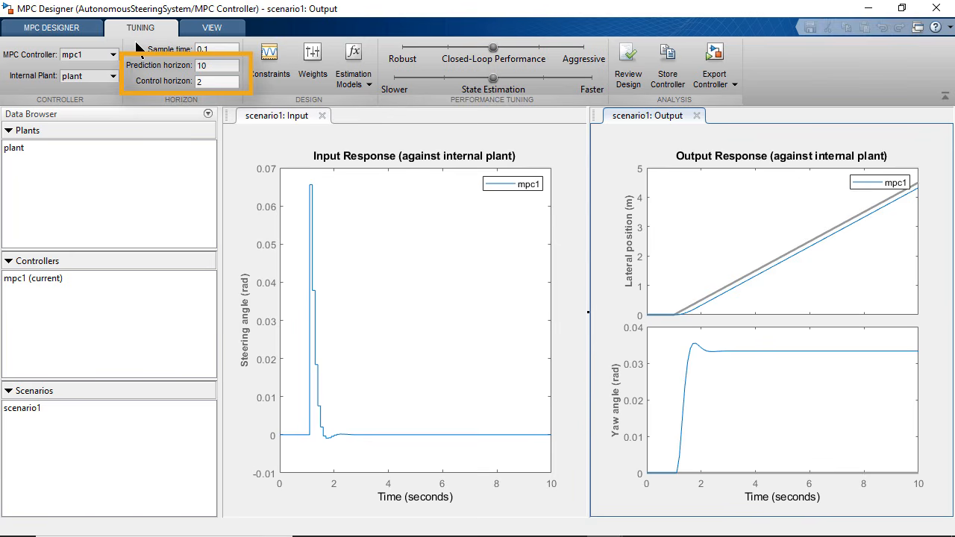
{"action": "double_click", "coordinate": [205, 66]}
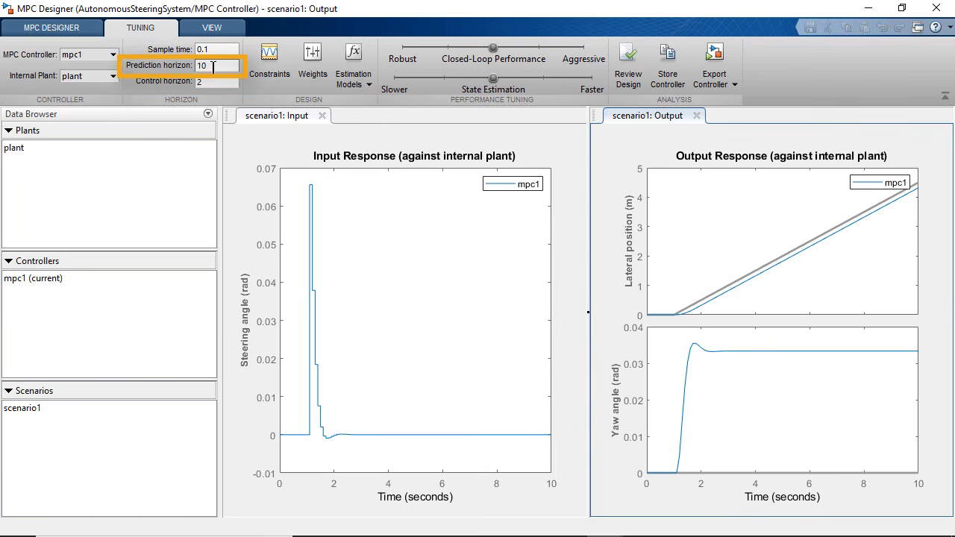
{"action": "type", "text": "15"}
{"action": "key", "text": "Return"}
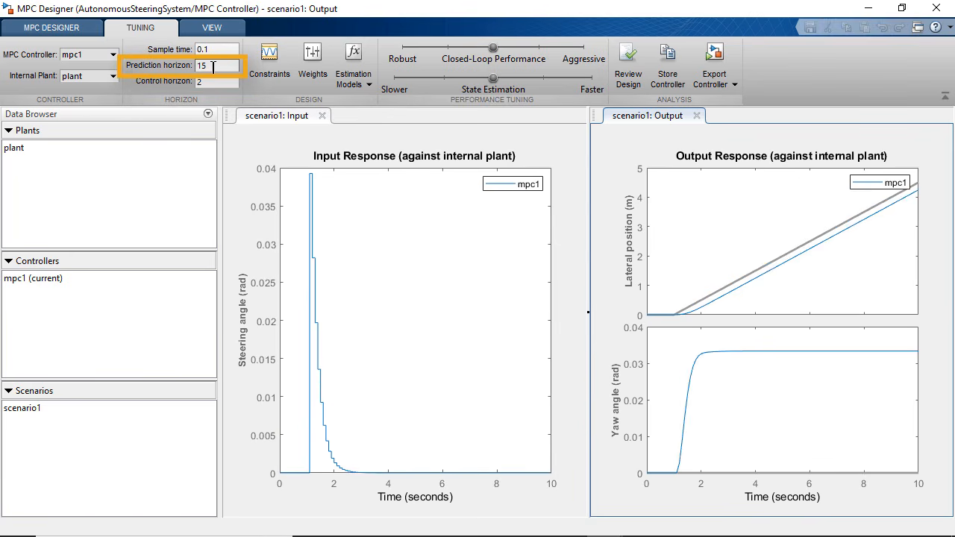
{"action": "double_click", "coordinate": [212, 66]}
{"action": "type", "text": "20"}
{"action": "key", "text": "Return"}
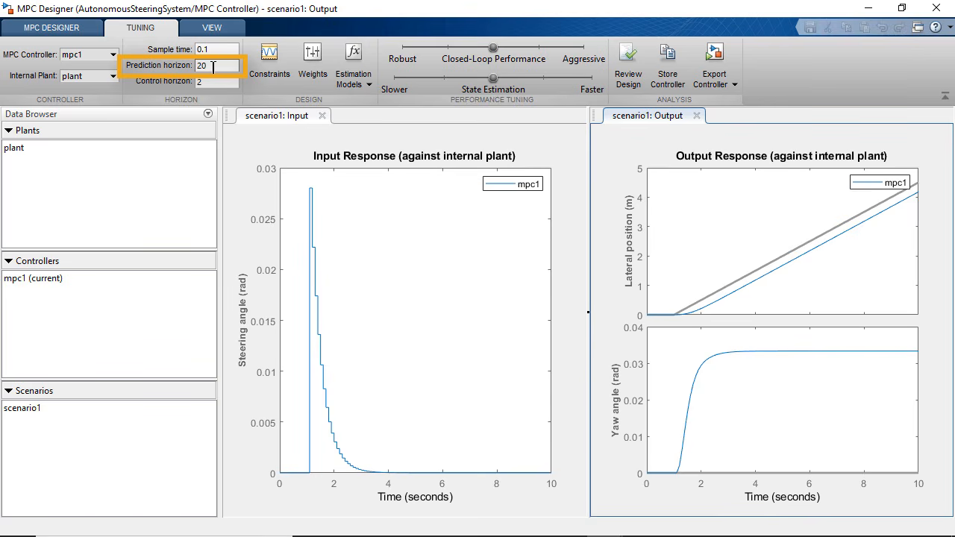
{"action": "double_click", "coordinate": [213, 67]}
{"action": "type", "text": "10"}
{"action": "key", "text": "Return"}
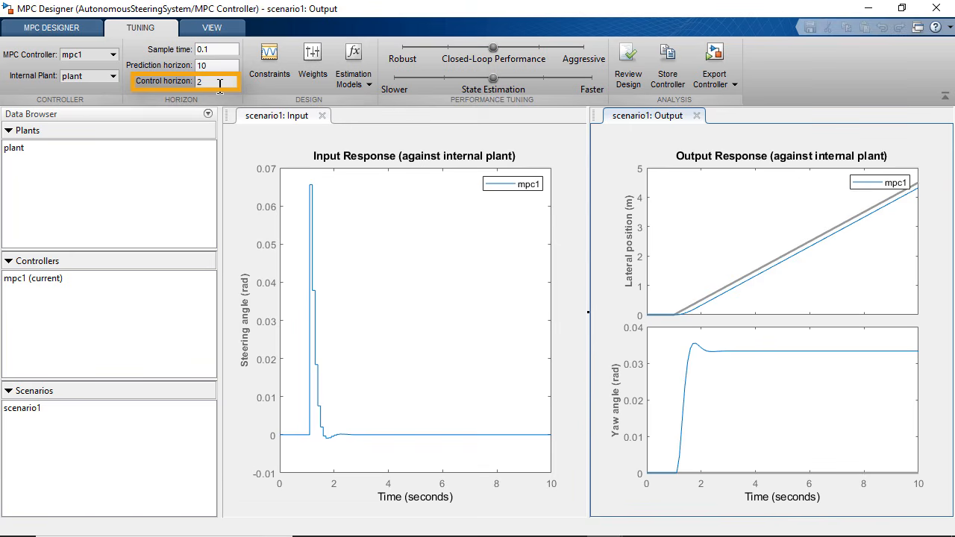
- Set the control horizon of mpc1 to 3
{"action": "double_click", "coordinate": [218, 82]}
{"action": "type", "text": "3"}
{"action": "key", "text": "Return"}
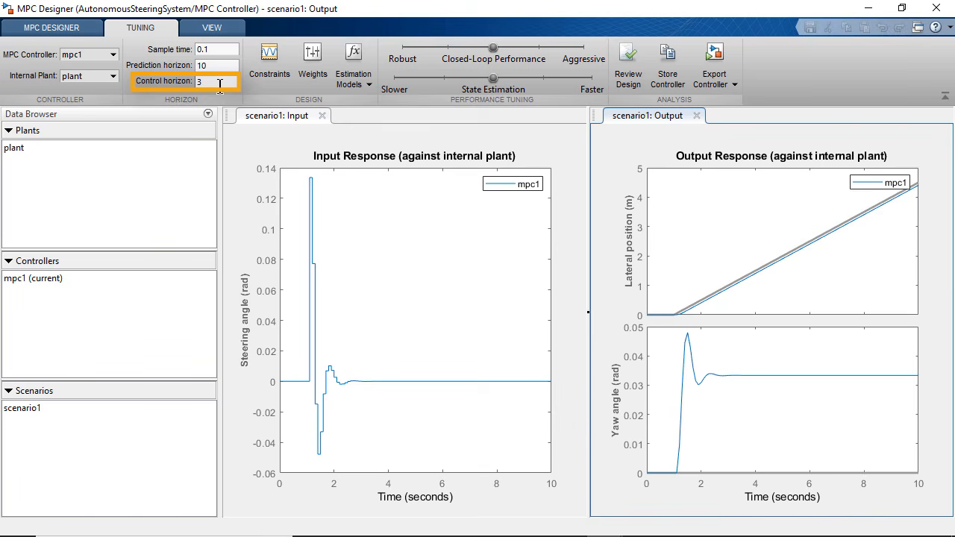
- Try a control horizon of 4 for mpc1 and return it to 3
{"action": "type", "text": "4"}
{"action": "key", "text": "Return"}
{"action": "double_click", "coordinate": [219, 83]}
{"action": "type", "text": "3"}
{"action": "key", "text": "Return"}
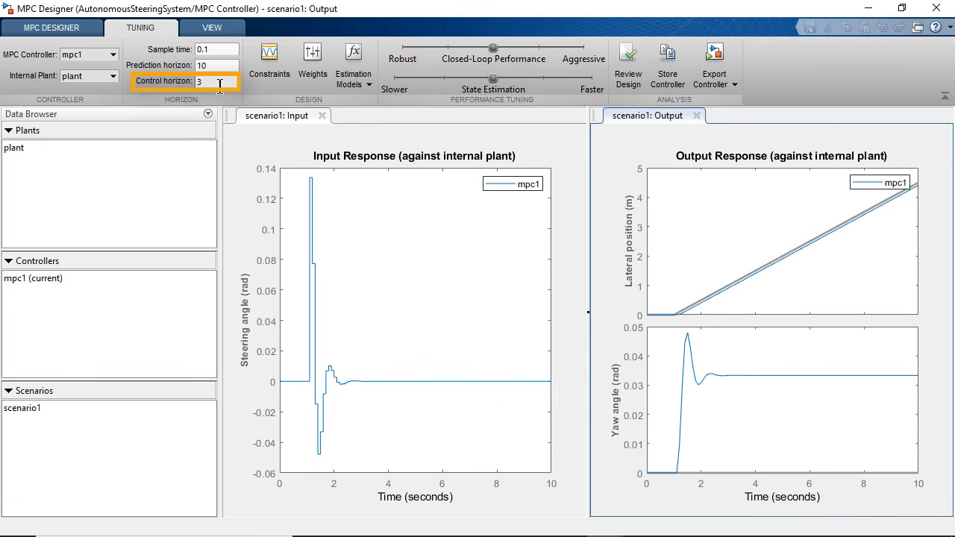
- Constrain input u(1) to a range of -pi/6 to pi/6 and a rate of -pi/12 to pi/12
{"action": "left_click", "coordinate": [269, 67]}
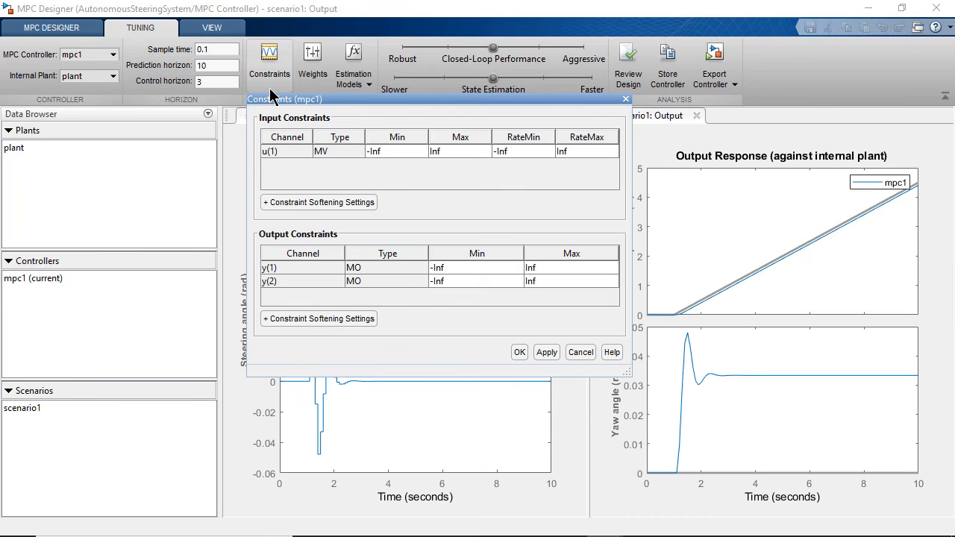
{"action": "double_click", "coordinate": [396, 150]}
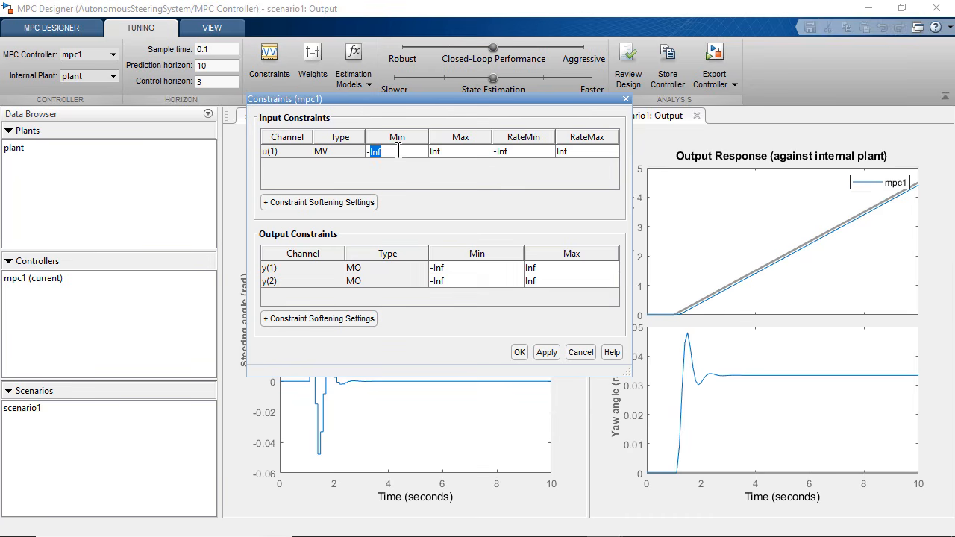
{"action": "type", "text": "pi/6"}
{"action": "double_click", "coordinate": [456, 151]}
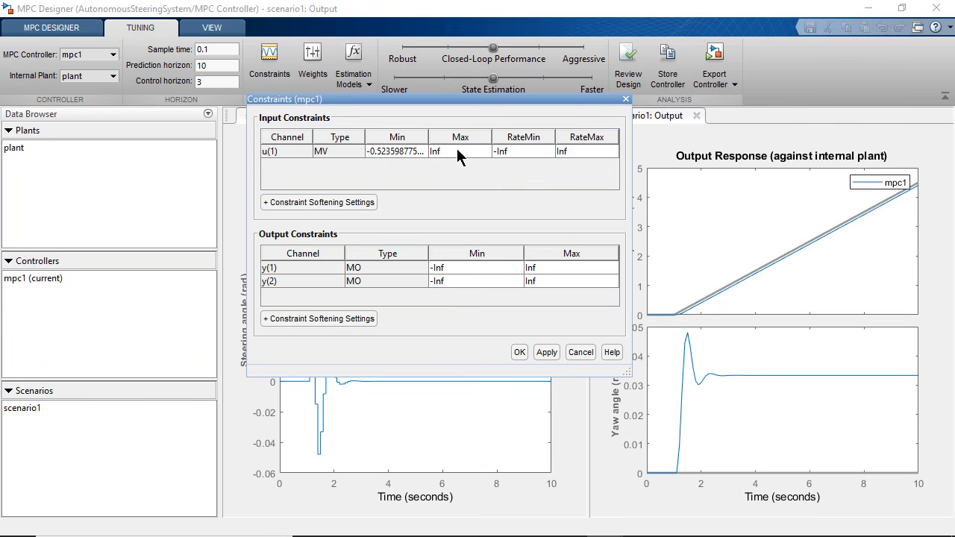
{"action": "type", "text": "pi/6"}
{"action": "double_click", "coordinate": [525, 147]}
{"action": "type", "text": "-pi/12"}
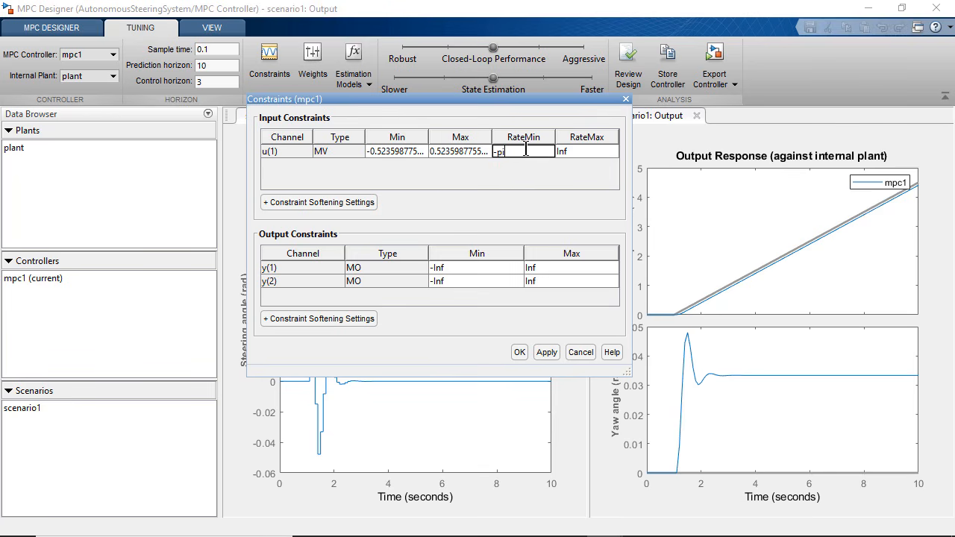
{"action": "double_click", "coordinate": [569, 152]}
{"action": "type", "text": "pi/"}
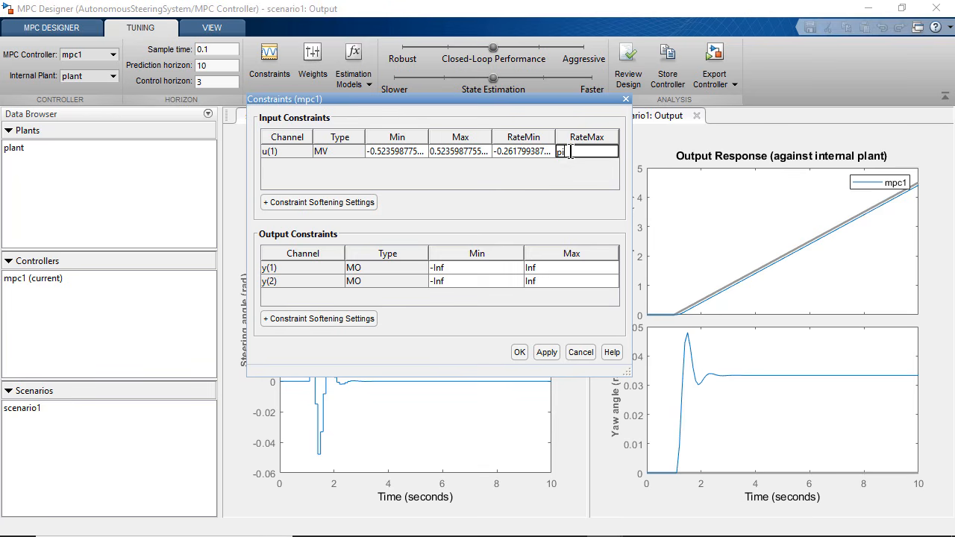
{"action": "type", "text": "12"}
- Constrain output y(1) to between -2 and 6 and output y(2) to between -0.2 and 0.2, and accept the constraints
{"action": "left_click", "coordinate": [474, 269]}
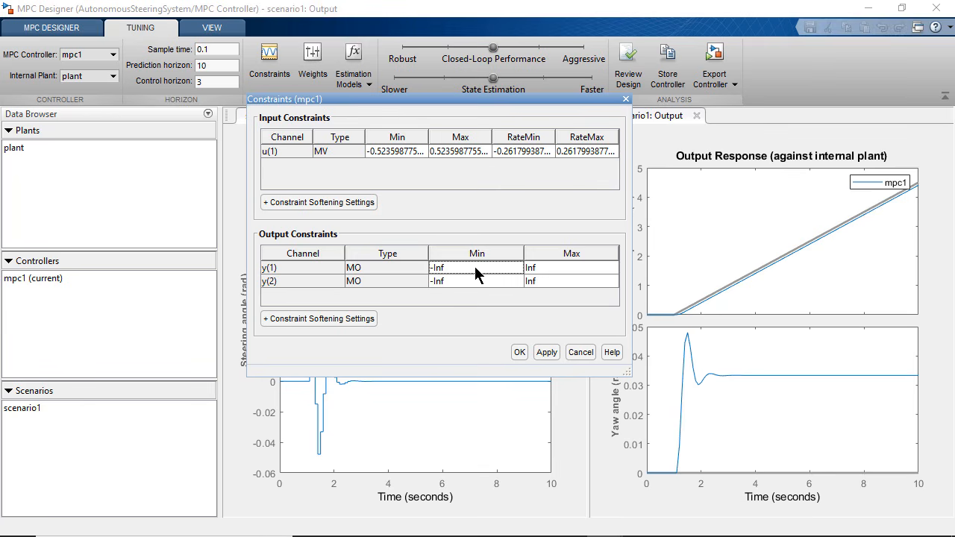
{"action": "type", "text": "-2"}
{"action": "left_click", "coordinate": [550, 267]}
{"action": "type", "text": "6"}
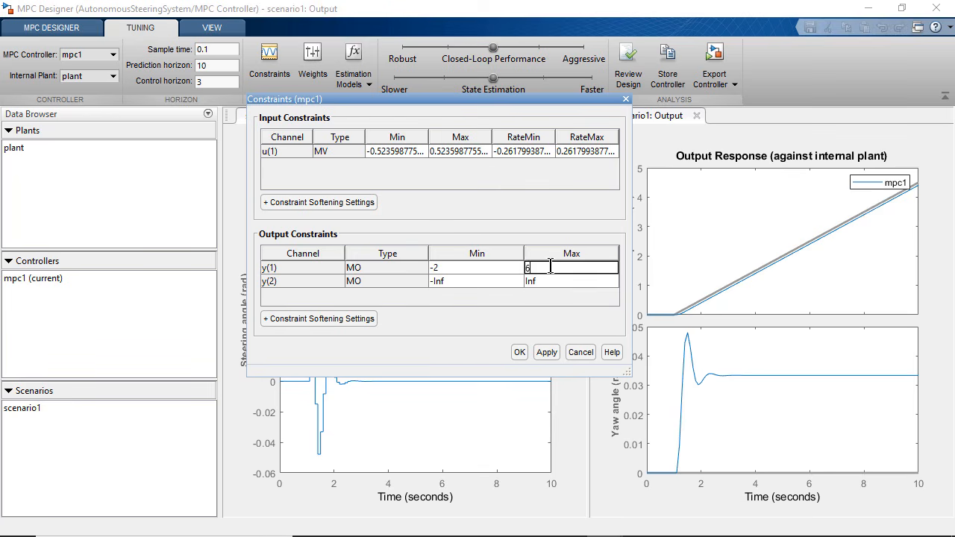
{"action": "left_click", "coordinate": [507, 281]}
{"action": "type", "text": "-0.2"}
{"action": "key", "text": "Return"}
{"action": "left_click", "coordinate": [554, 283]}
{"action": "type", "text": "0.2"}
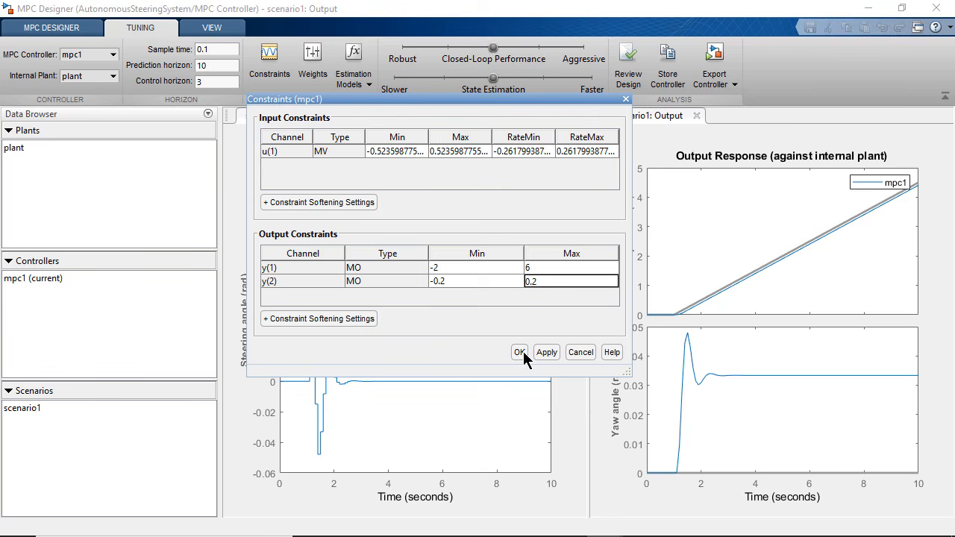
{"action": "left_click", "coordinate": [520, 352]}
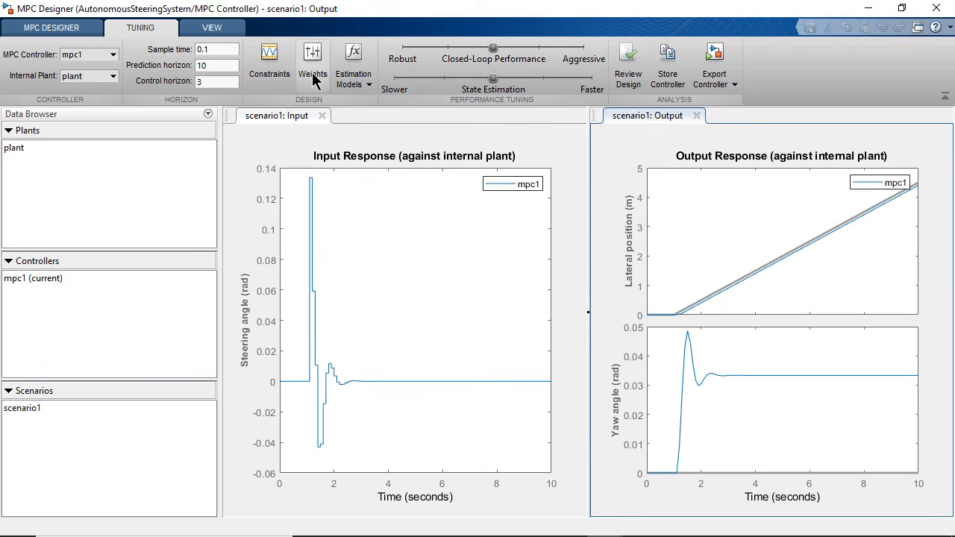
- Set the output weight of y(2) to 0.1 in the mpc1 weights
{"action": "left_click", "coordinate": [314, 75]}
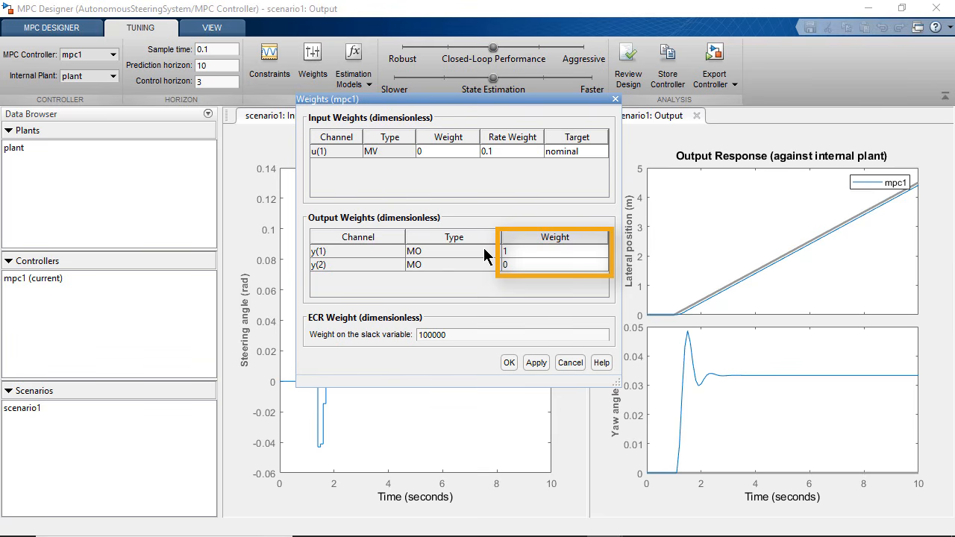
{"action": "double_click", "coordinate": [521, 266]}
{"action": "type", "text": "0.1"}
{"action": "left_click", "coordinate": [509, 363]}
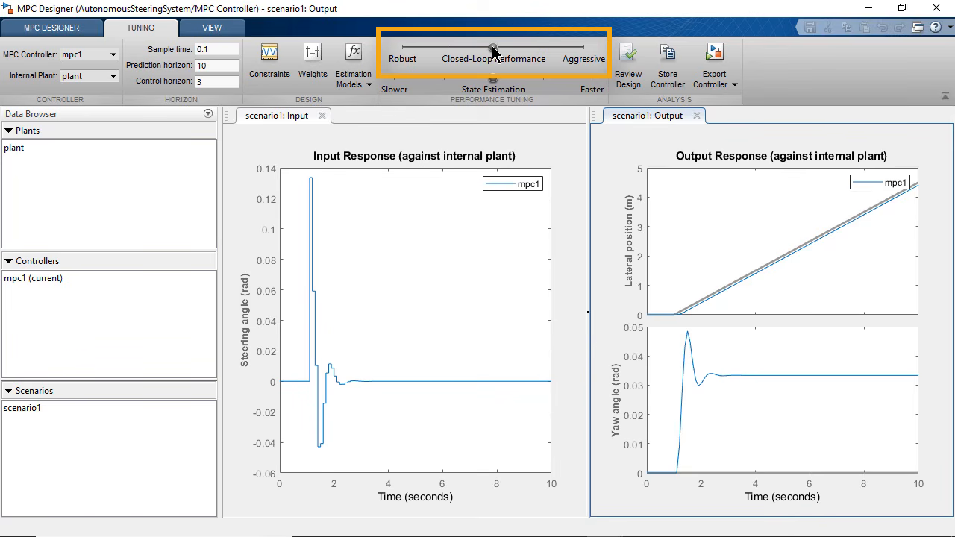
- Make the closed-loop performance of mpc1 moderately more aggressive and export the controller, closing the Scope with the simulation results
{"action": "left_click_drag", "start_coordinate": [492, 48], "coordinate": [542, 54]}
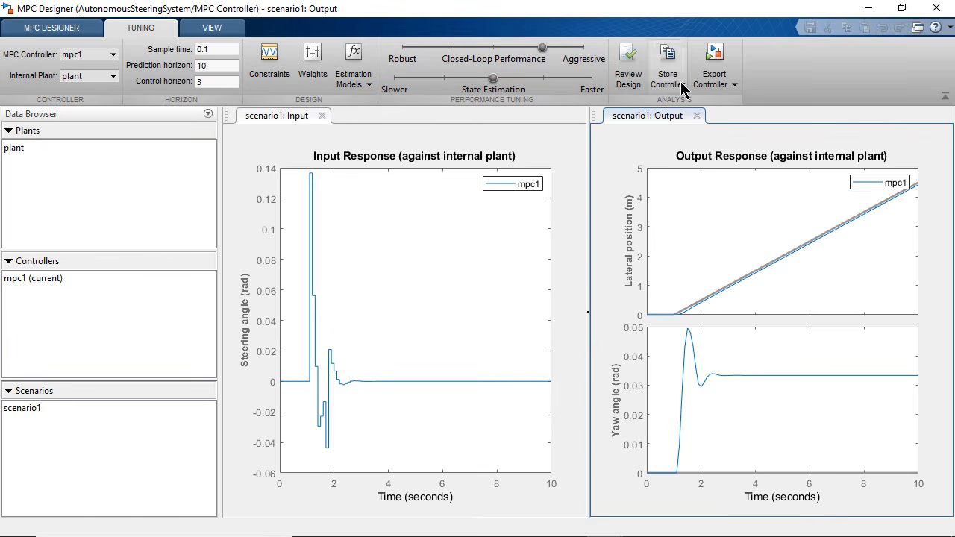
{"action": "left_click", "coordinate": [723, 68]}
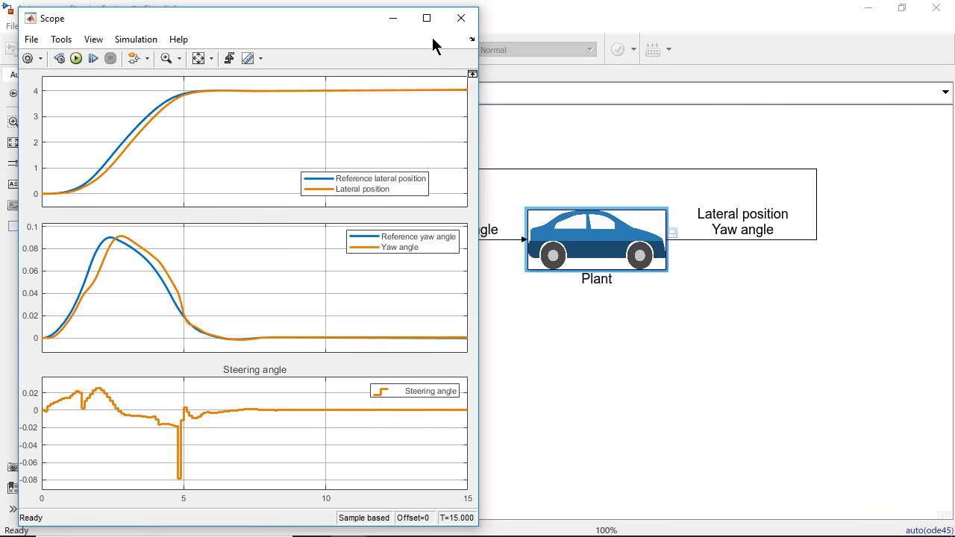
{"action": "left_click", "coordinate": [452, 25]}
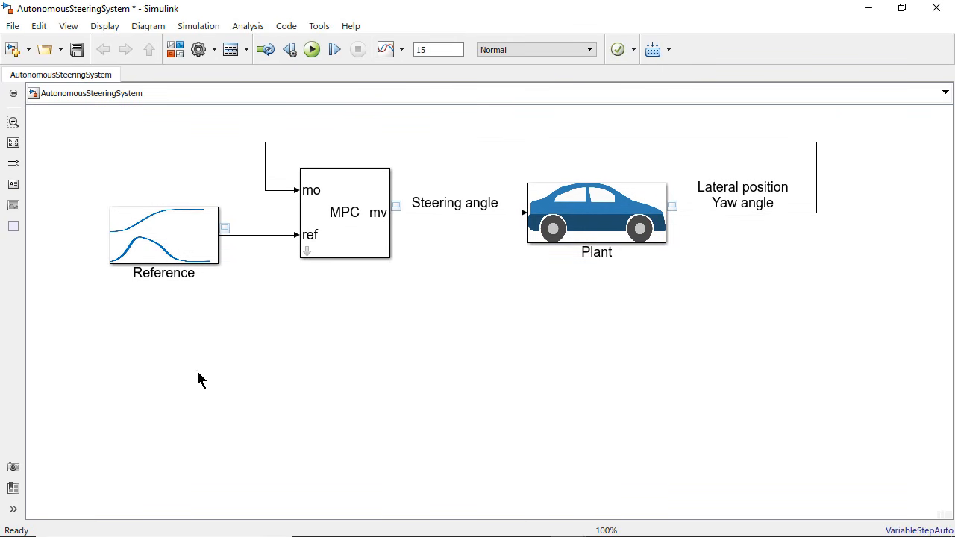
- Add a Lane Keeping Assist System block below the Reference block and open its parameters for inspection
{"action": "double_click", "coordinate": [196, 371]}
{"action": "type", "text": "lane keep"}
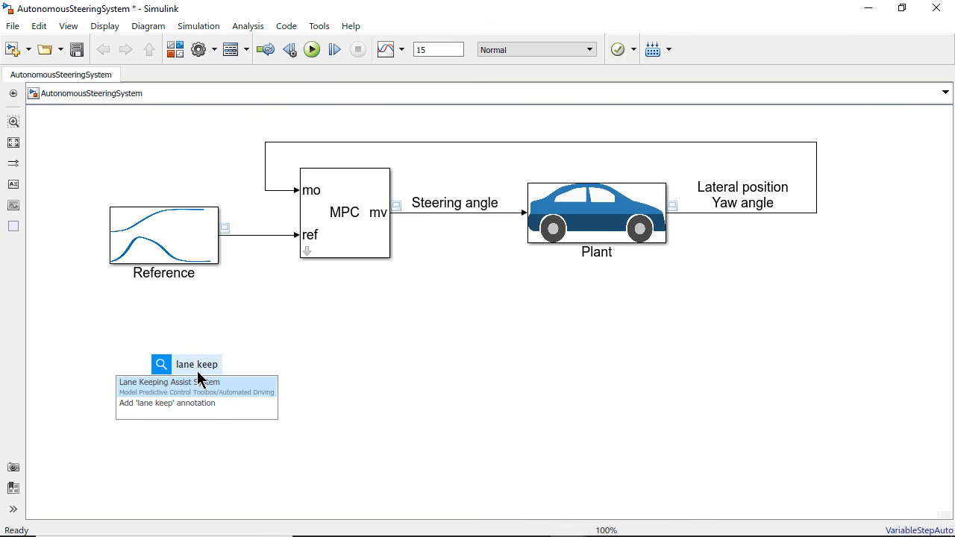
{"action": "left_click", "coordinate": [249, 390]}
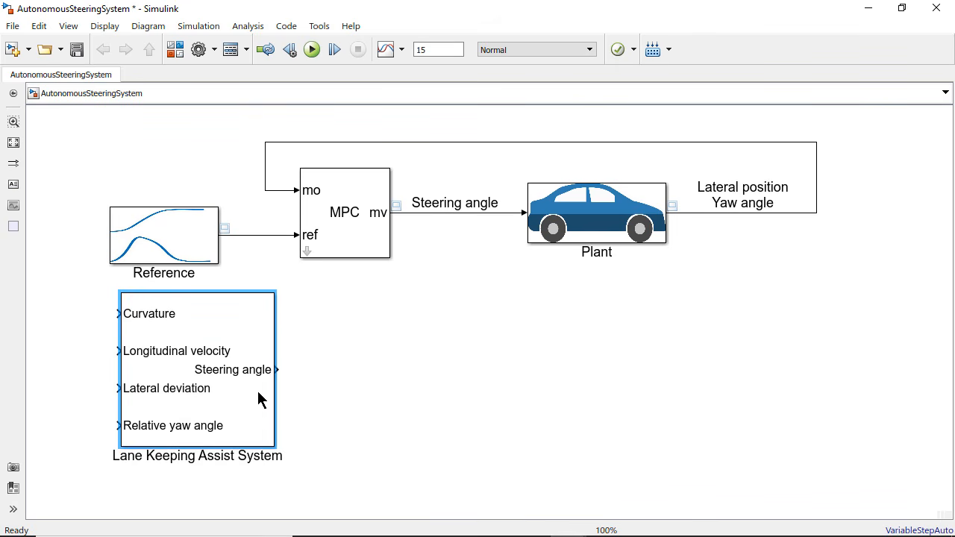
{"action": "left_click_drag", "start_coordinate": [258, 390], "coordinate": [272, 409]}
{"action": "double_click", "coordinate": [273, 405]}
{"action": "left_click_drag", "start_coordinate": [450, 188], "coordinate": [447, 16]}
{"action": "left_click_drag", "start_coordinate": [512, 392], "coordinate": [523, 527]}
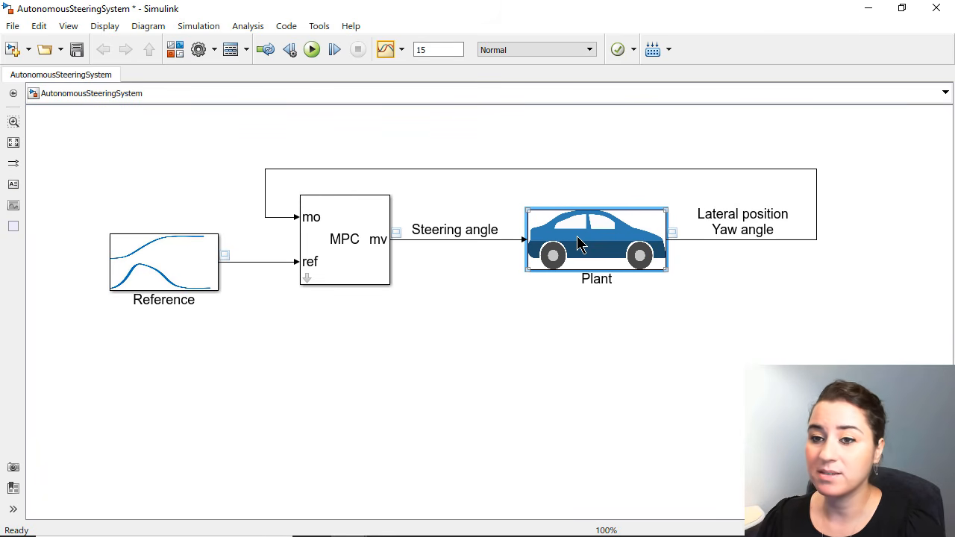
- Set the Plant block's longitudinal velocity Vx to 35 and run the simulation
{"action": "double_click", "coordinate": [580, 244]}
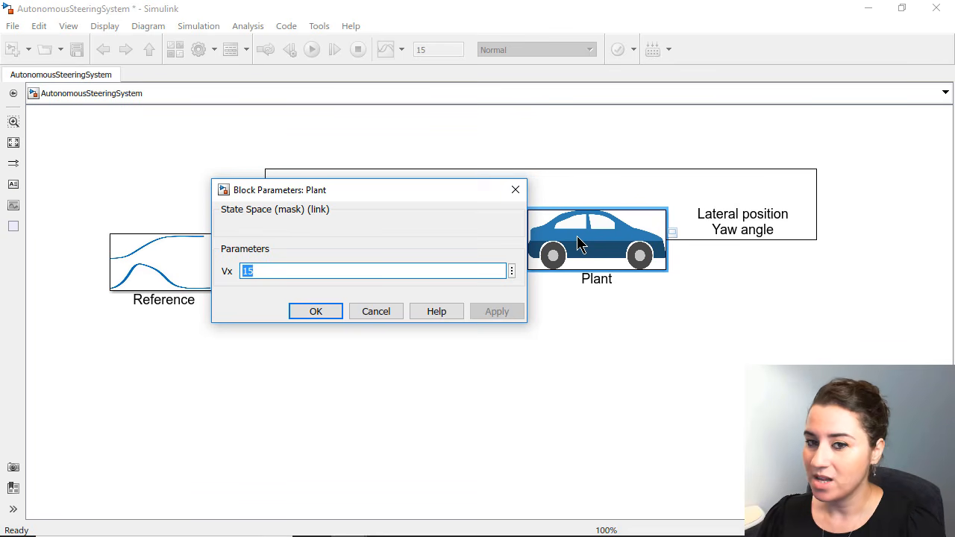
{"action": "type", "text": "35"}
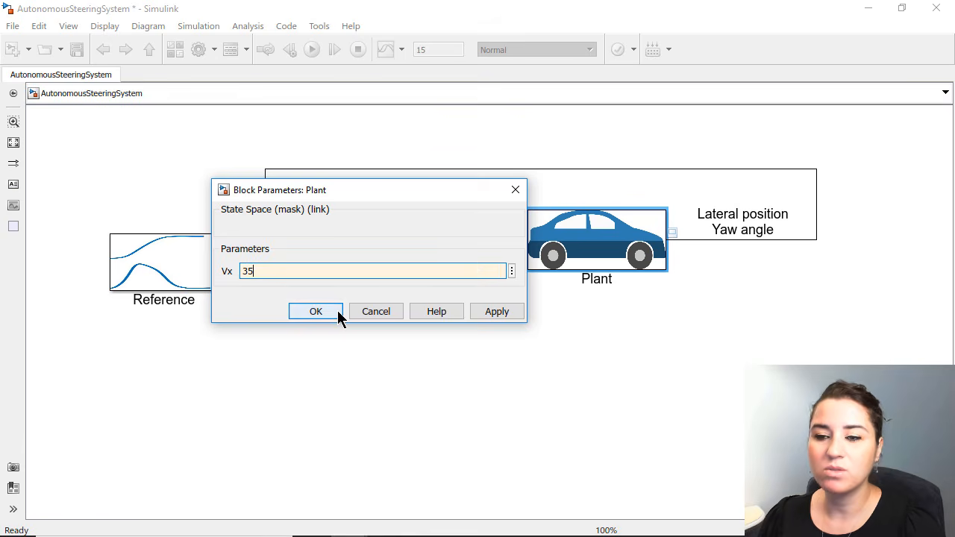
{"action": "left_click", "coordinate": [315, 311]}
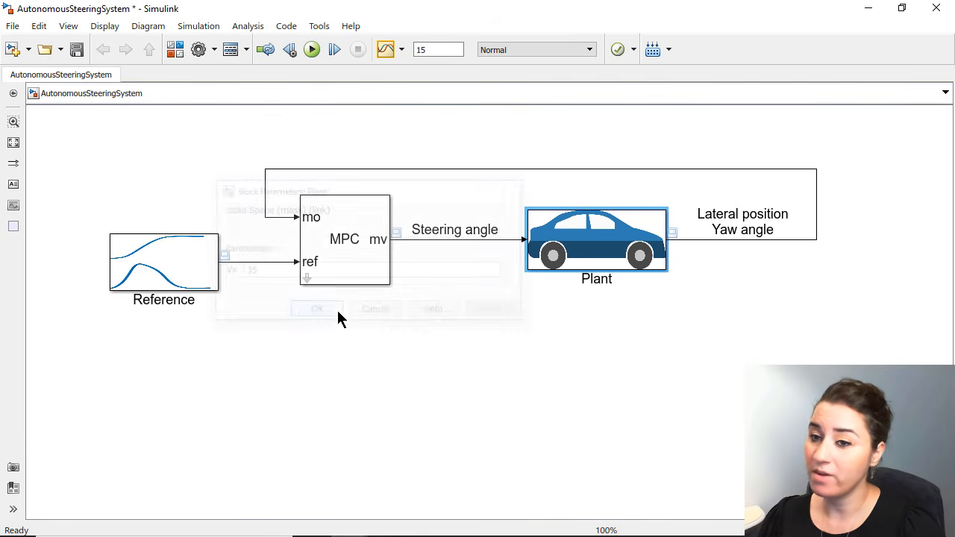
{"action": "left_click", "coordinate": [321, 51]}
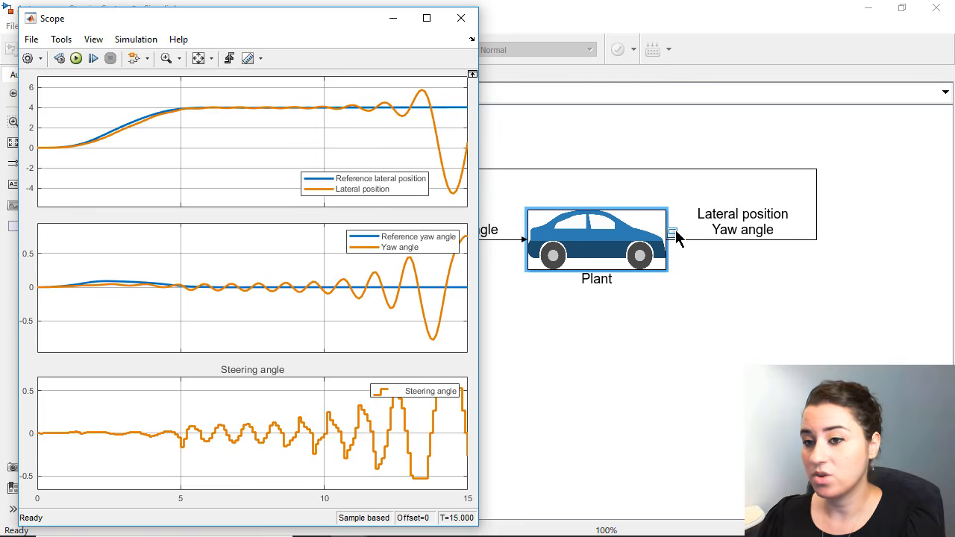